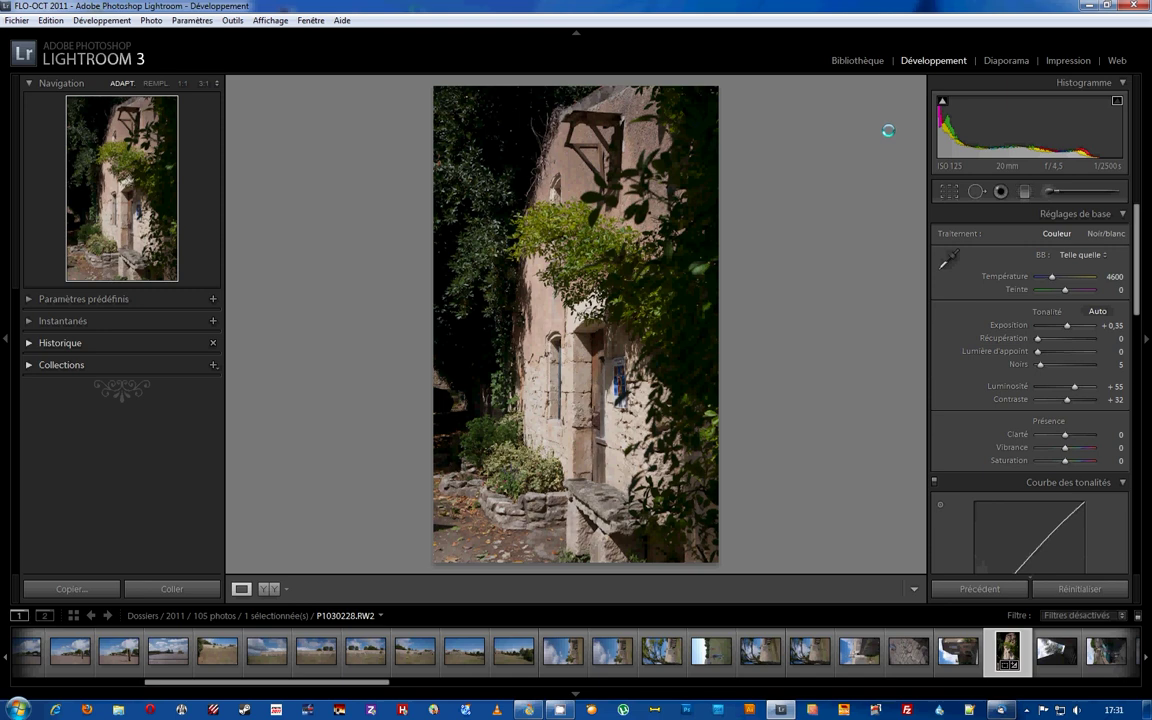
# Step: Start the crop tool and extend the crop's left edge to restore the photo's full original frame
pyautogui.moveTo(942, 100)
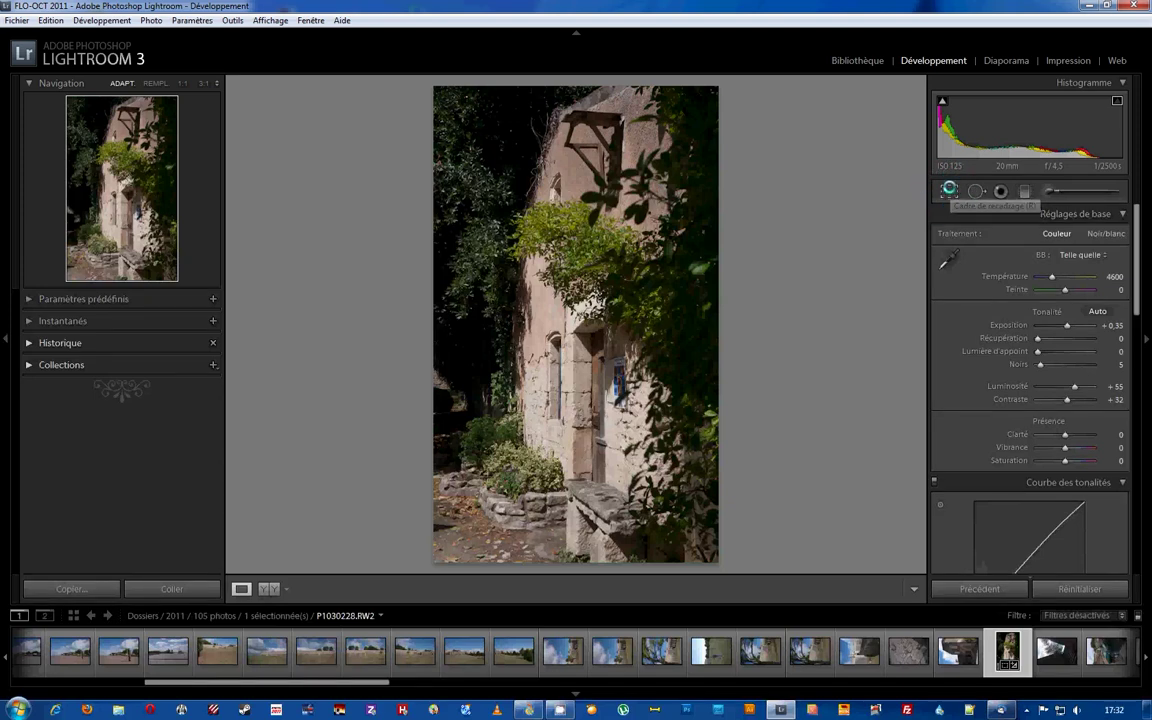
pyautogui.click(949, 190)
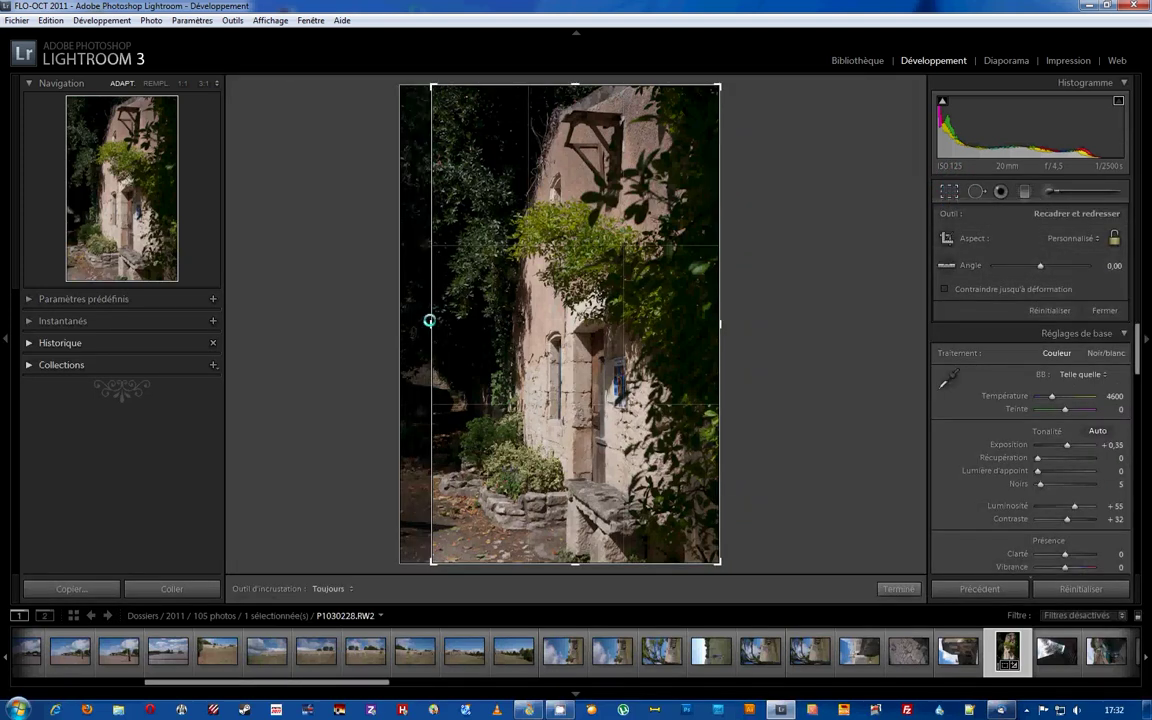
pyautogui.moveTo(429, 321); pyautogui.dragTo(386, 324)
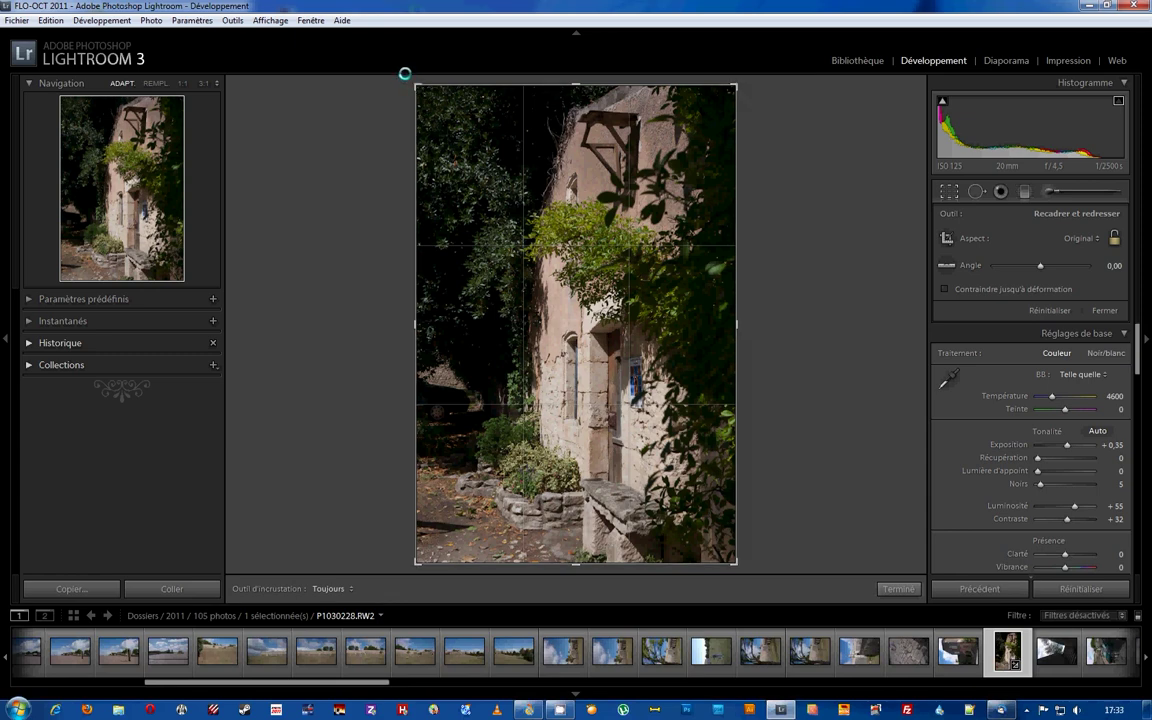
# Step: Try reshaping the crop freely from its corners and edges, and bring it back to the full frame
pyautogui.moveTo(407, 79)
pyautogui.mouseDown()
pyautogui.moveTo(396, 93)
pyautogui.moveTo(411, 85)
pyautogui.mouseUp()
pyautogui.hotkey('ctrl', 'z')
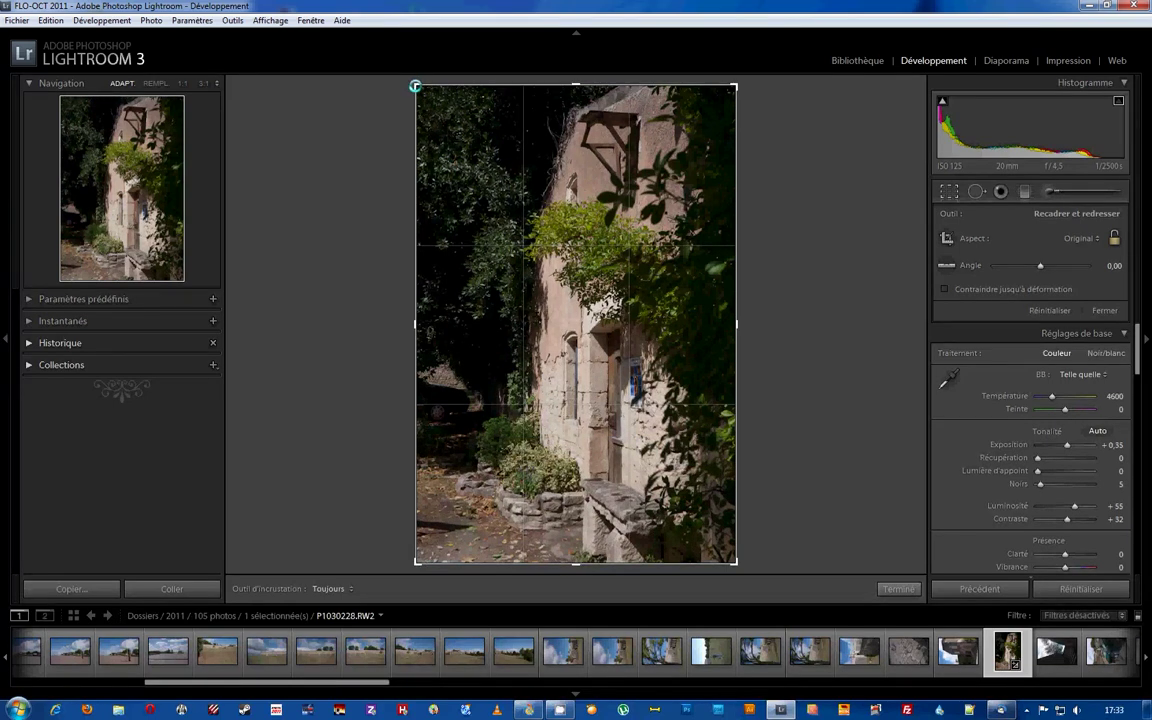
pyautogui.moveTo(415, 86); pyautogui.dragTo(460, 105)
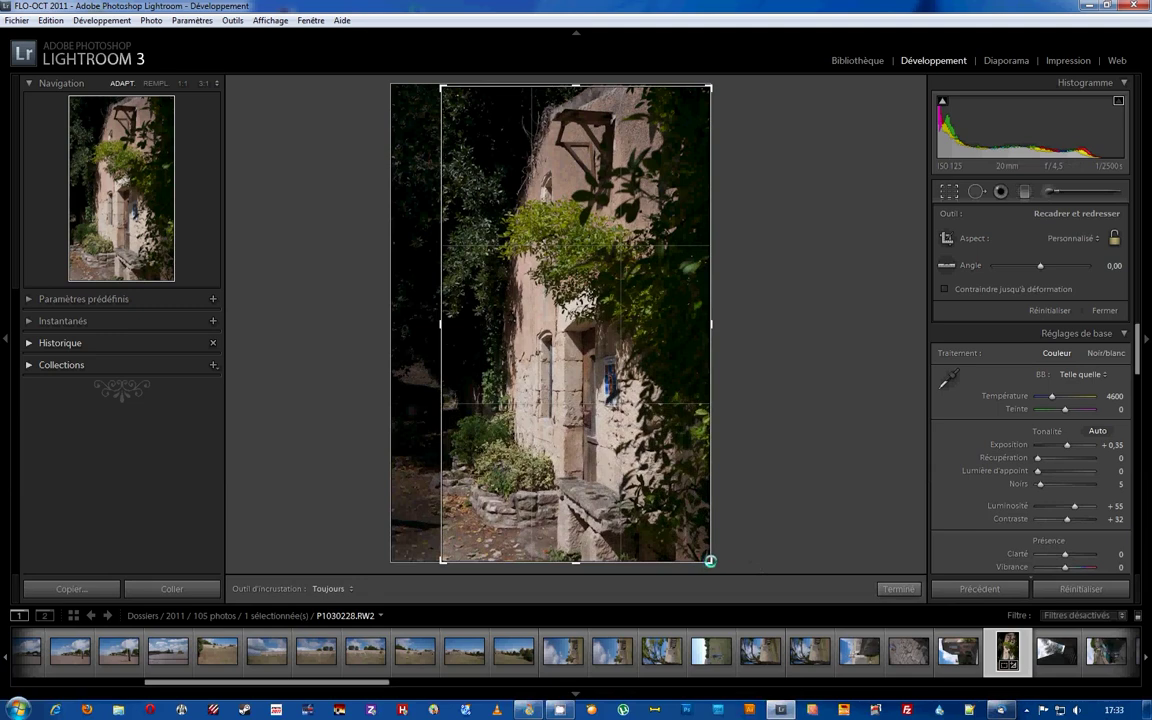
pyautogui.moveTo(707, 558); pyautogui.dragTo(643, 516)
pyautogui.moveTo(646, 325); pyautogui.dragTo(728, 301)
pyautogui.moveTo(440, 131); pyautogui.dragTo(390, 116)
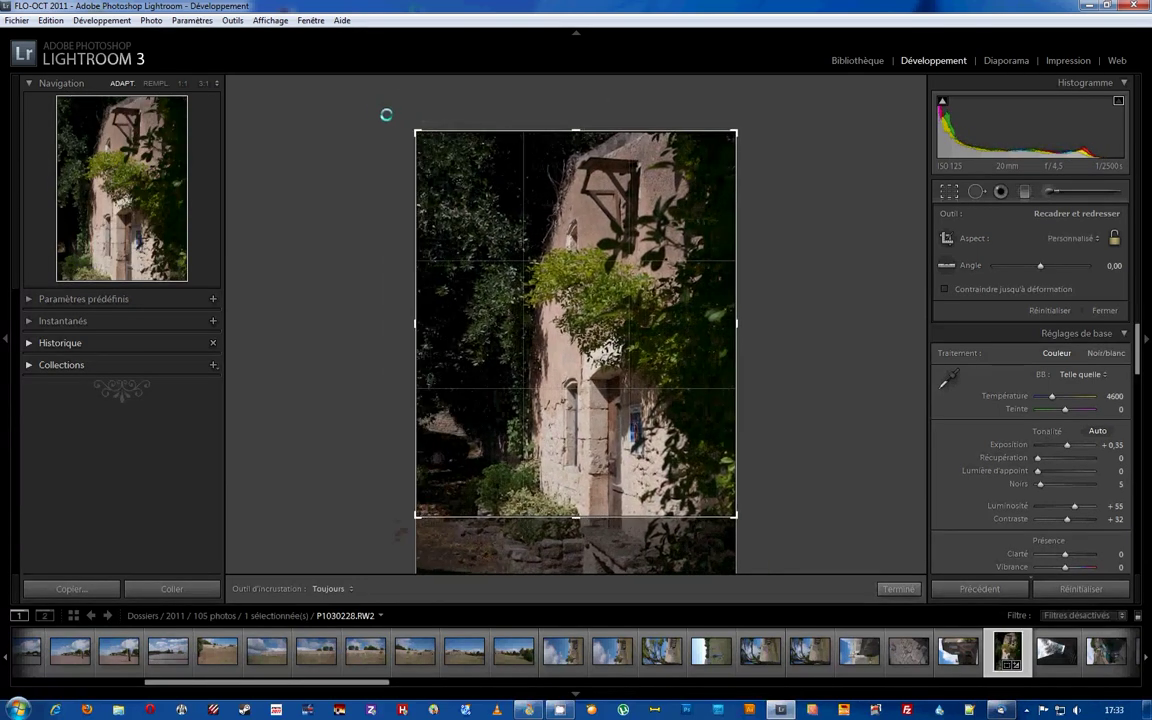
pyautogui.moveTo(581, 508); pyautogui.dragTo(579, 570)
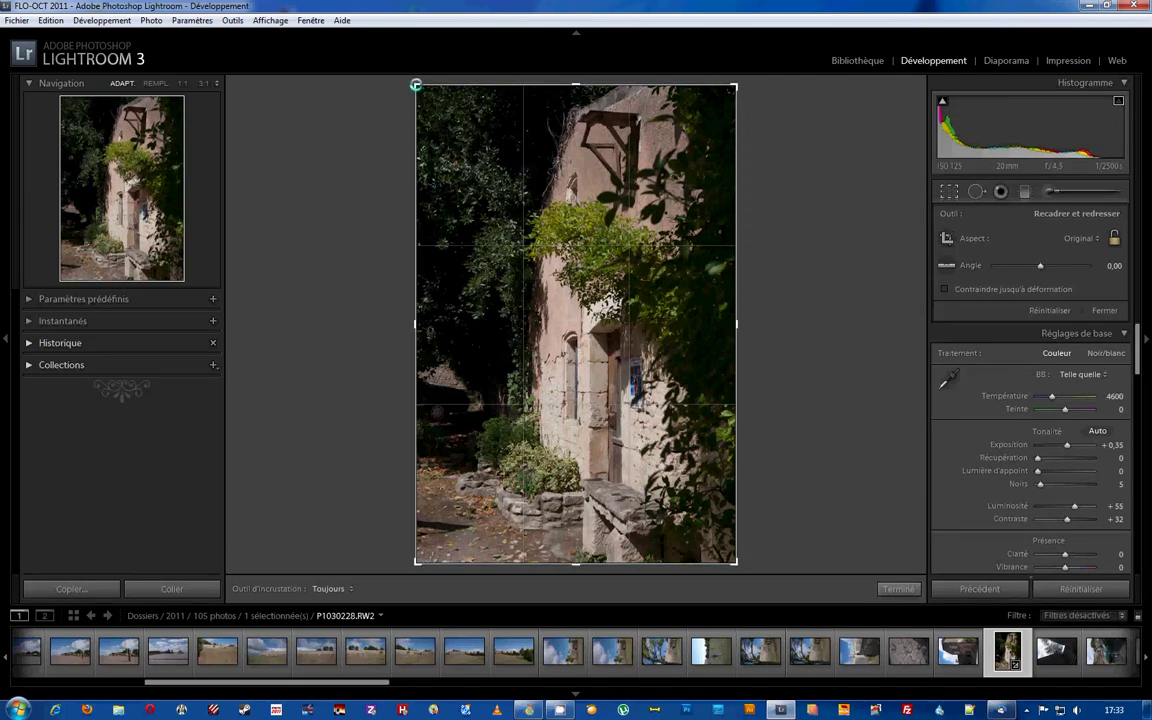
# Step: Try a proportional corner crop that keeps the original aspect ratio, restore the full frame and leave the crop tool
pyautogui.press('shift')
pyautogui.moveTo(416, 85); pyautogui.dragTo(427, 126)
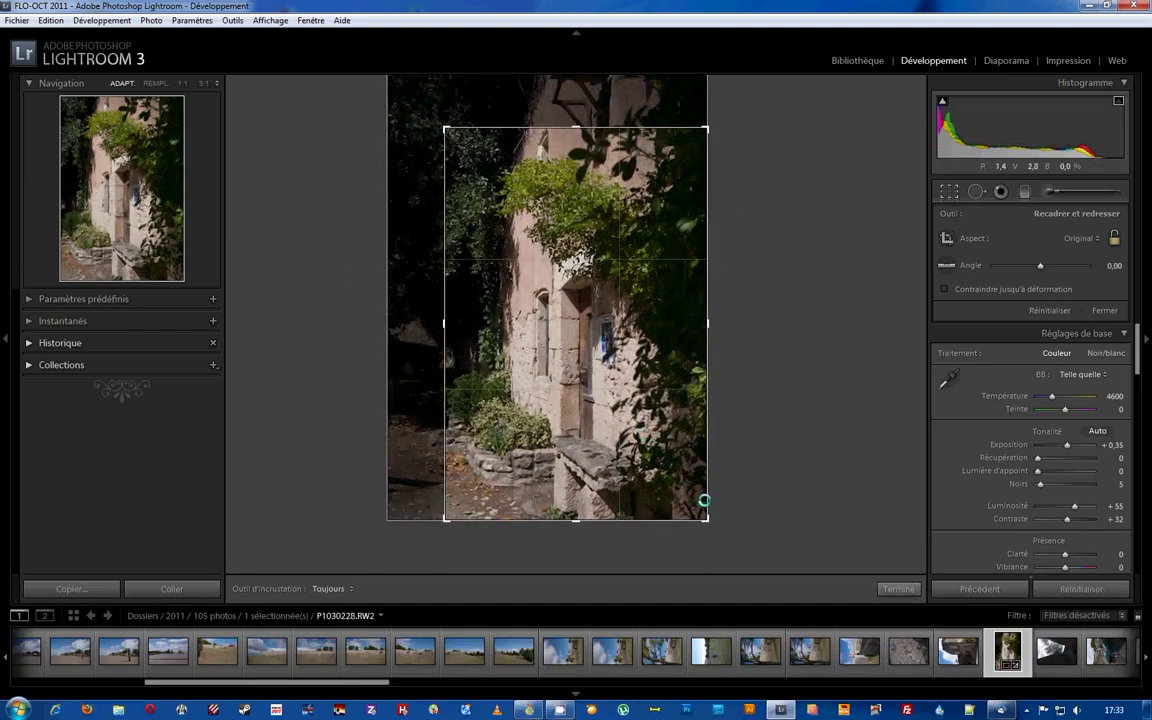
pyautogui.moveTo(705, 522); pyautogui.dragTo(720, 563)
pyautogui.moveTo(446, 128); pyautogui.dragTo(375, 69)
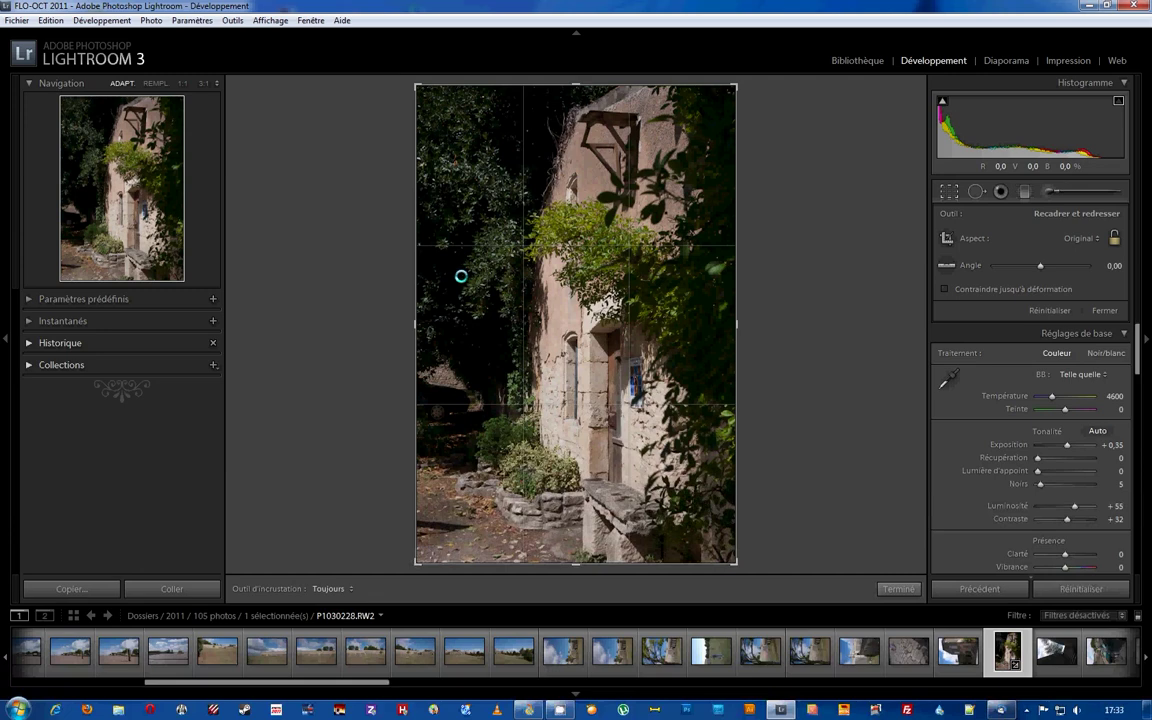
pyautogui.press('Return')
# Step: Check the parked car in the shadows at 1:1, and crop off the photo's left strip and a sliver at the top
pyautogui.click(441, 385)
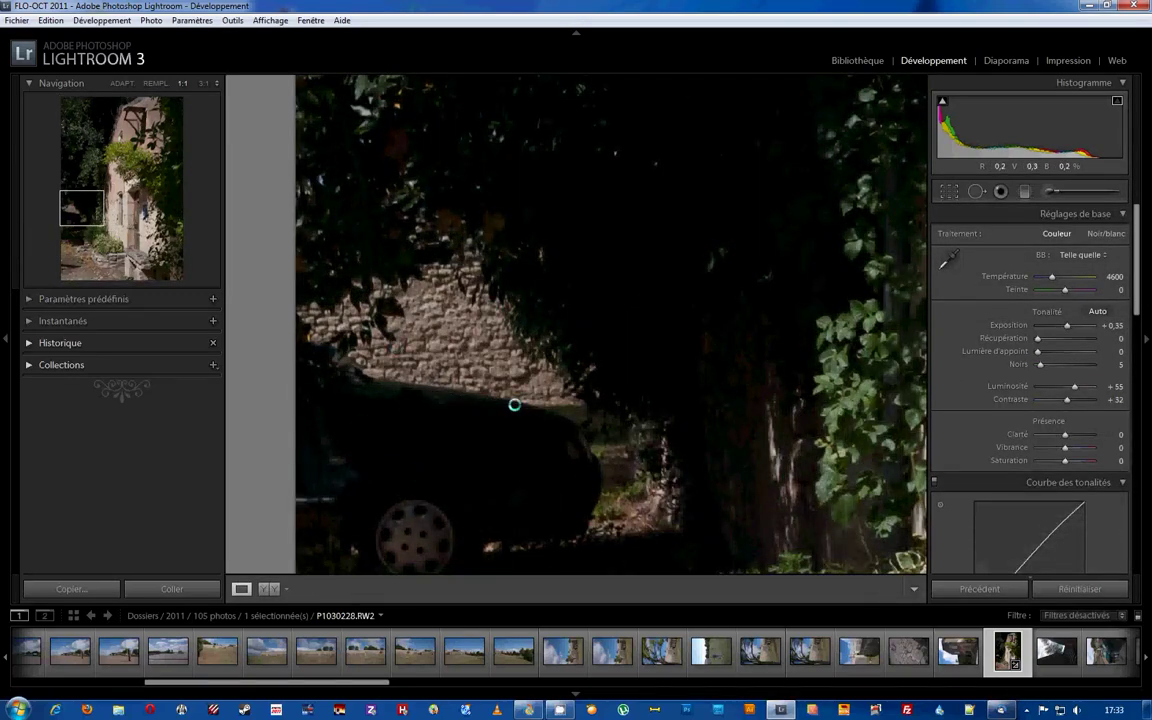
pyautogui.click(630, 328)
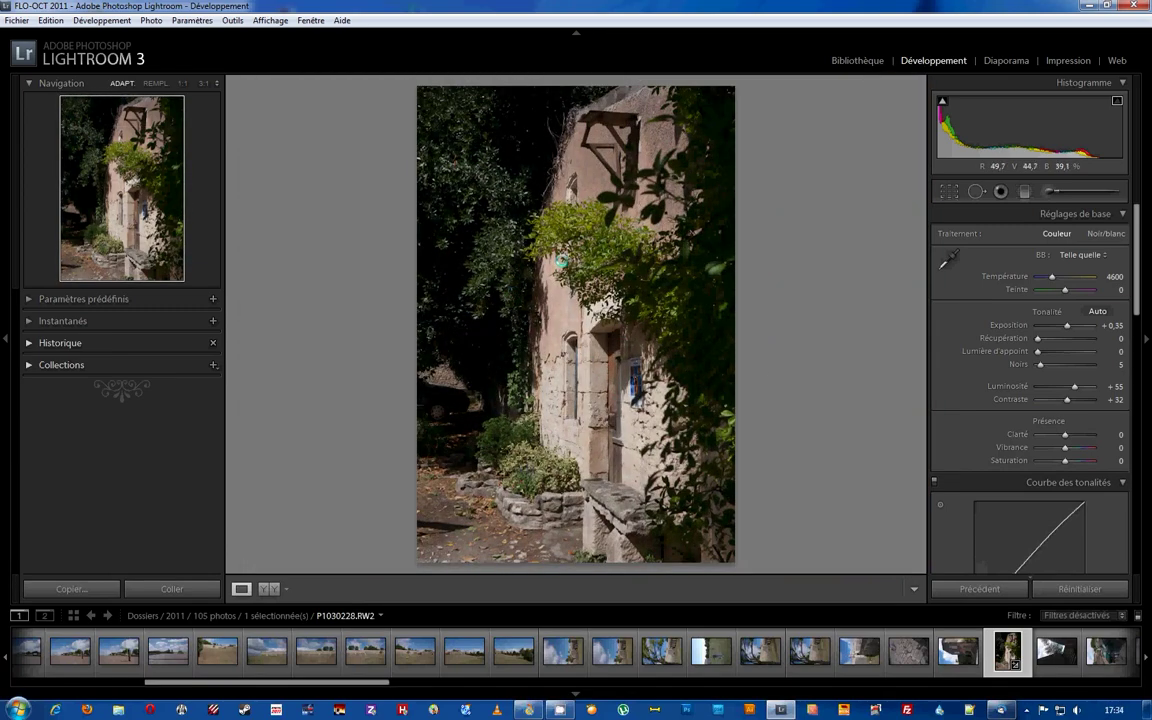
pyautogui.click(951, 191)
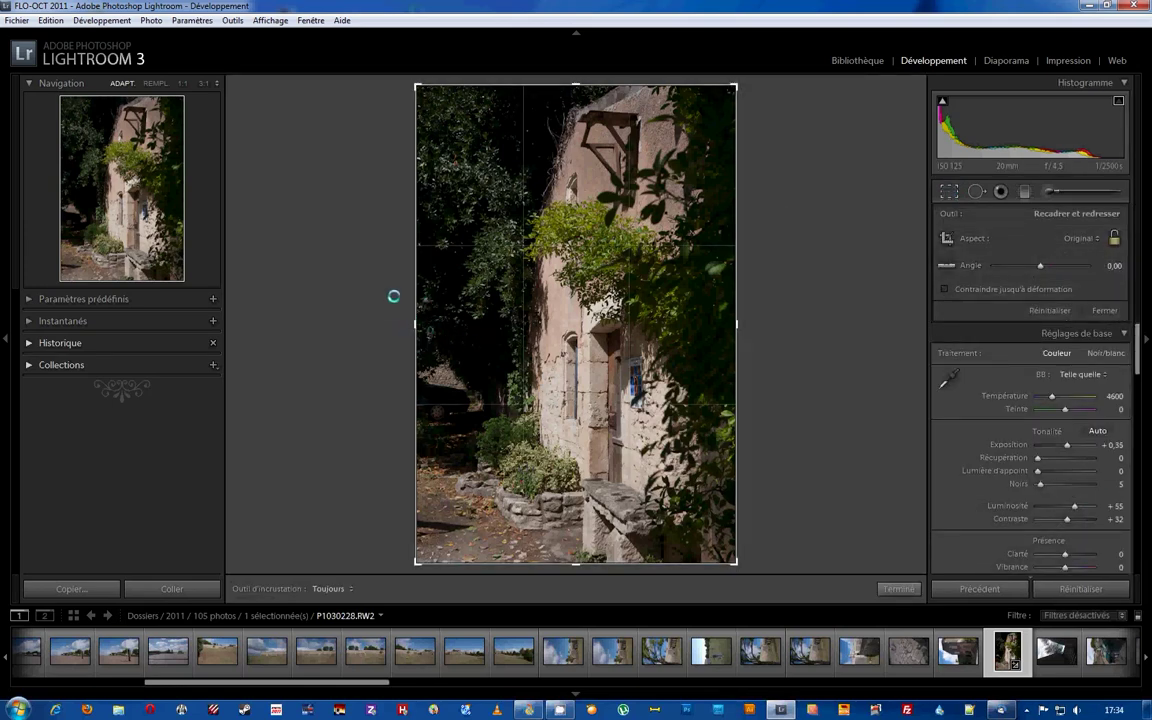
pyautogui.moveTo(411, 325); pyautogui.dragTo(430, 328)
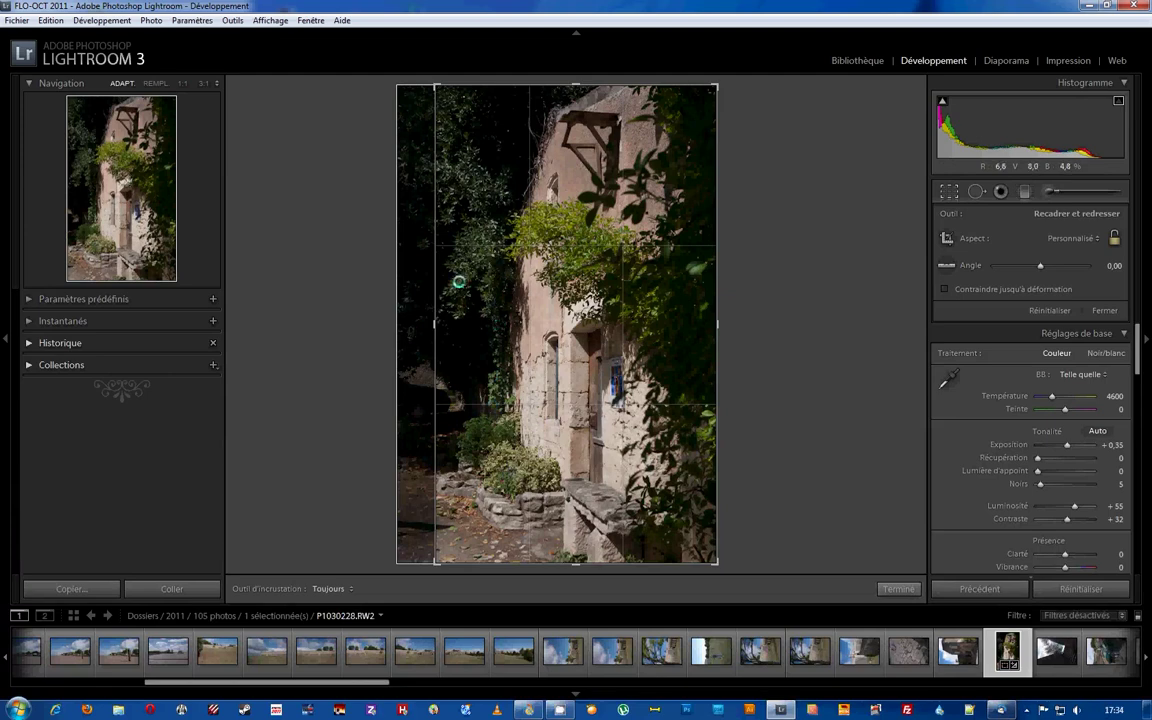
pyautogui.moveTo(576, 85); pyautogui.dragTo(573, 87)
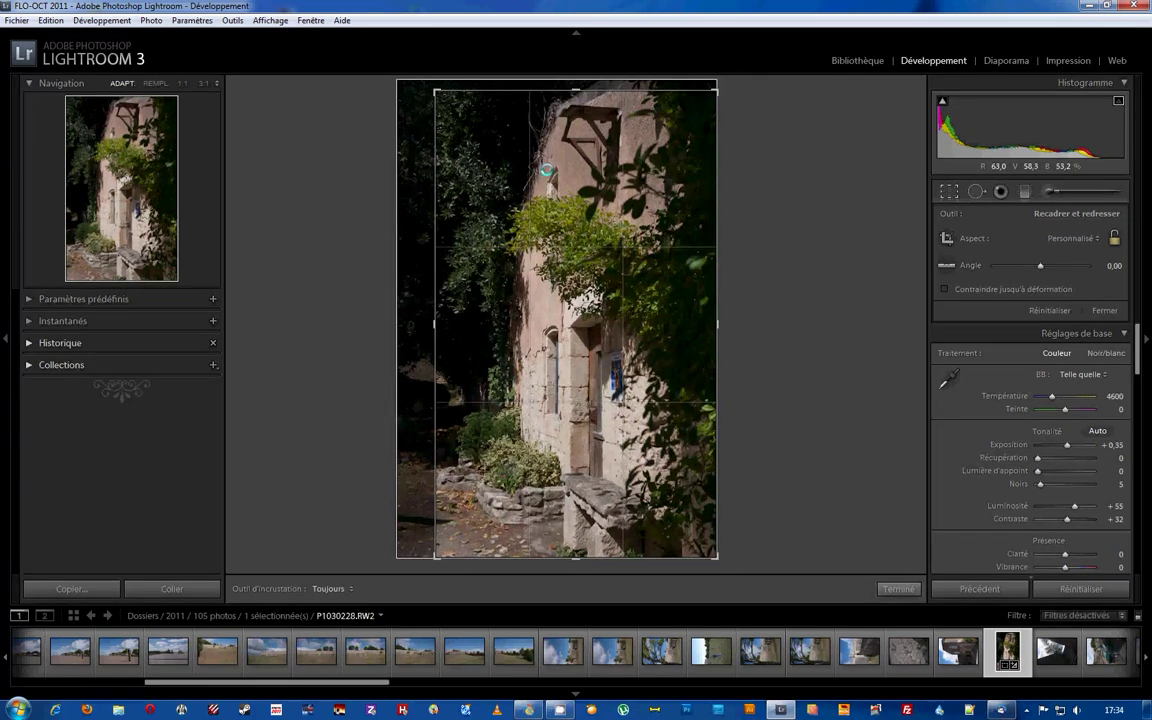
pyautogui.press('Return')
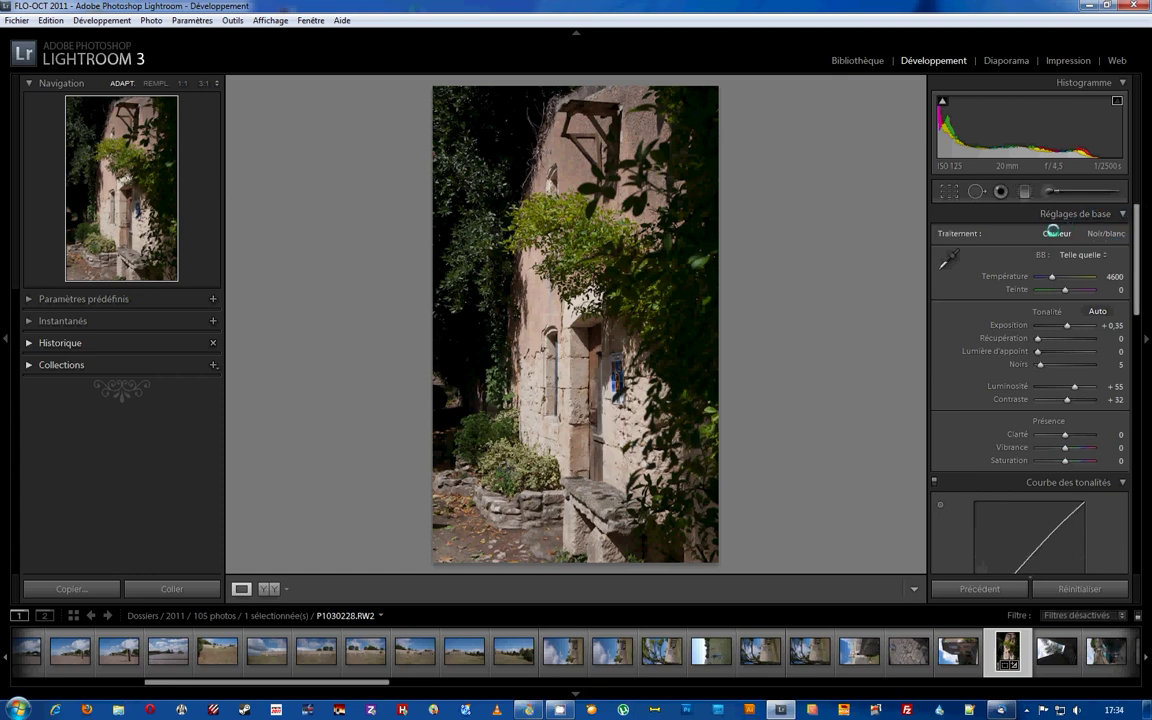
# Step: Try the black-and-white treatment on the photo and return it to colour
pyautogui.click(1102, 233)
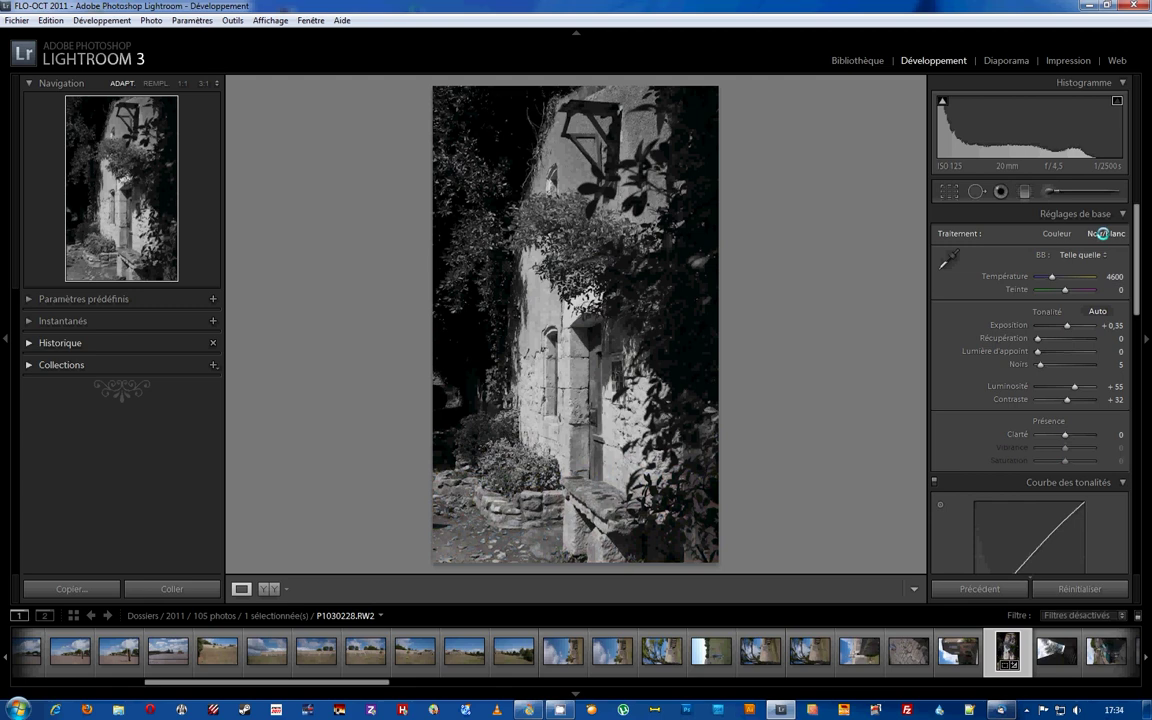
pyautogui.click(1058, 234)
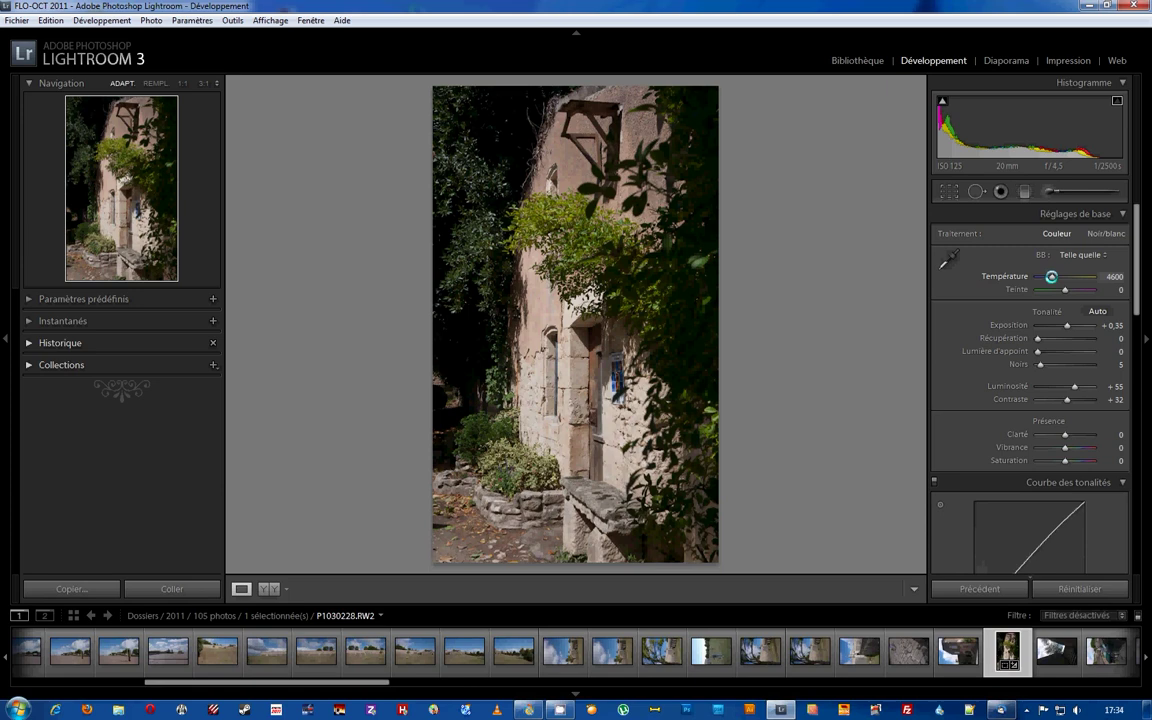
# Step: Set the white balance to a temperature of 4911 and a tint of +13
pyautogui.moveTo(1052, 276); pyautogui.dragTo(1044, 277)
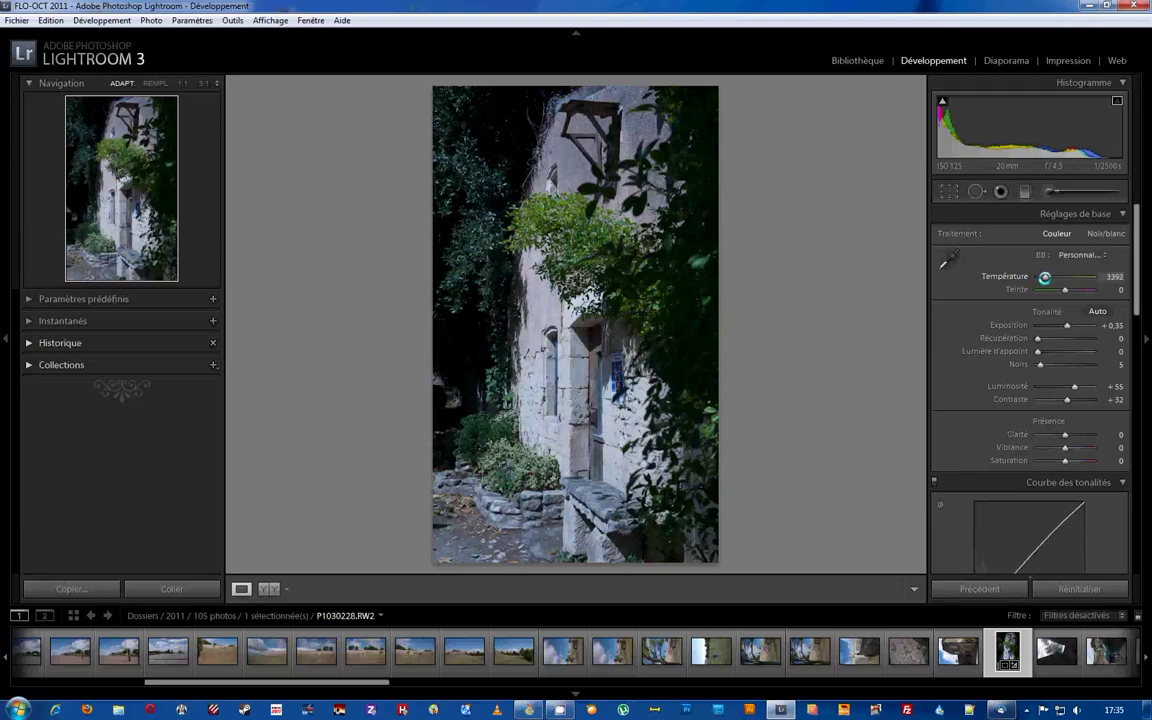
pyautogui.moveTo(1045, 277); pyautogui.dragTo(1050, 277)
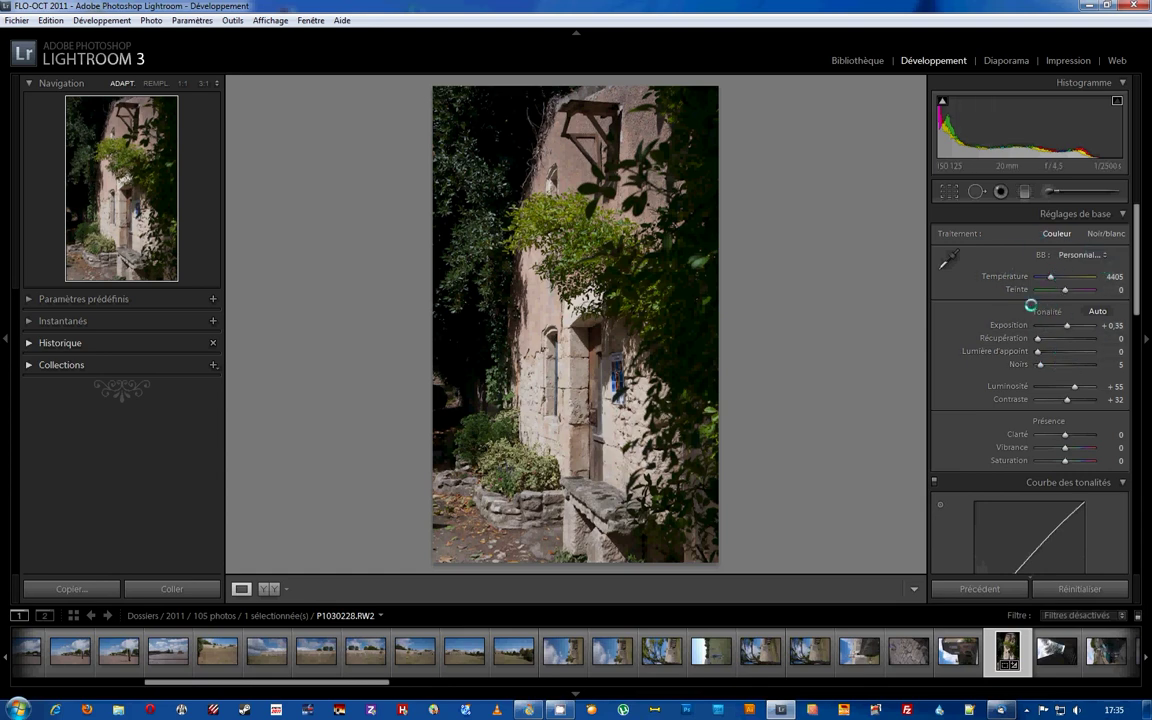
pyautogui.moveTo(1063, 289); pyautogui.dragTo(1064, 290)
pyautogui.moveTo(1065, 288); pyautogui.dragTo(1070, 288)
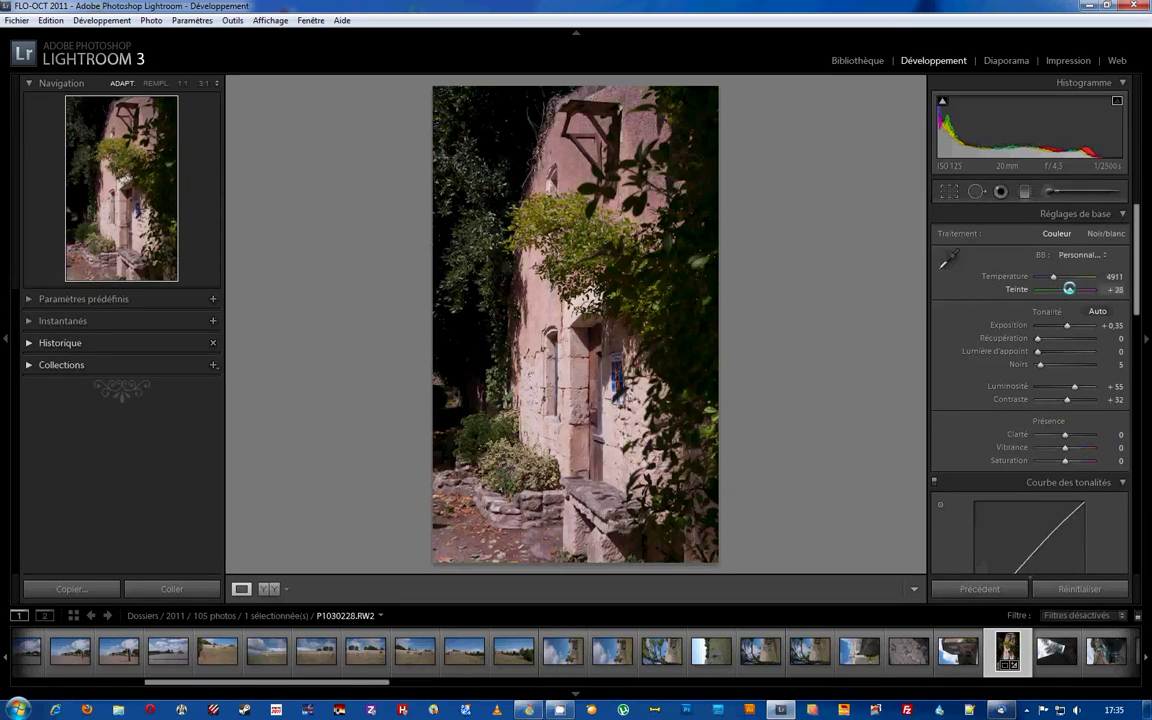
pyautogui.moveTo(1065, 289); pyautogui.dragTo(1067, 289)
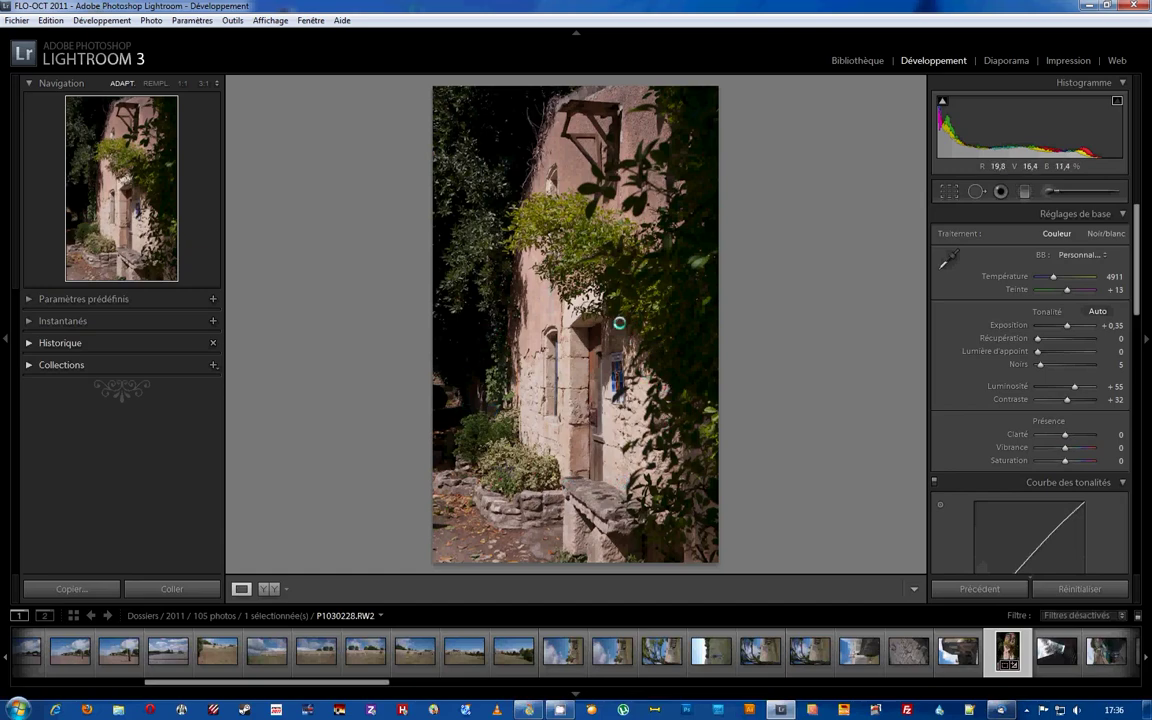
# Step: Inspect the bright stone wall at 1:1 and set the exposure to -0.05
pyautogui.click(563, 410)
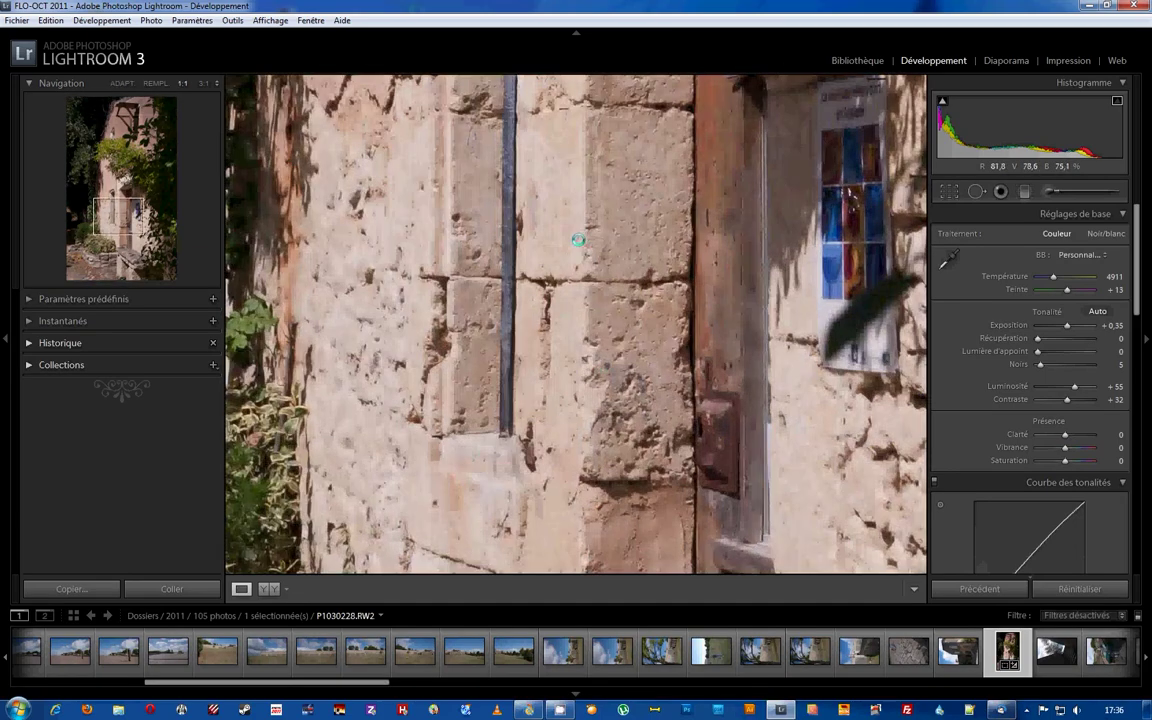
pyautogui.moveTo(375, 342); pyautogui.dragTo(462, 287)
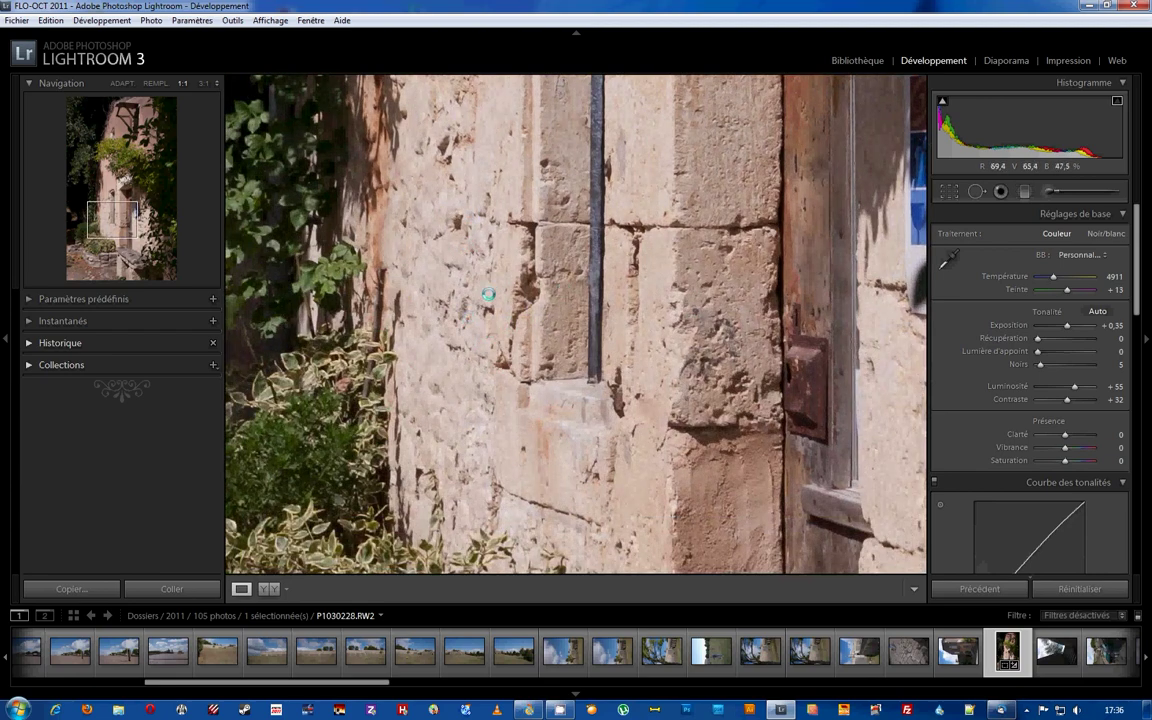
pyautogui.click(759, 297)
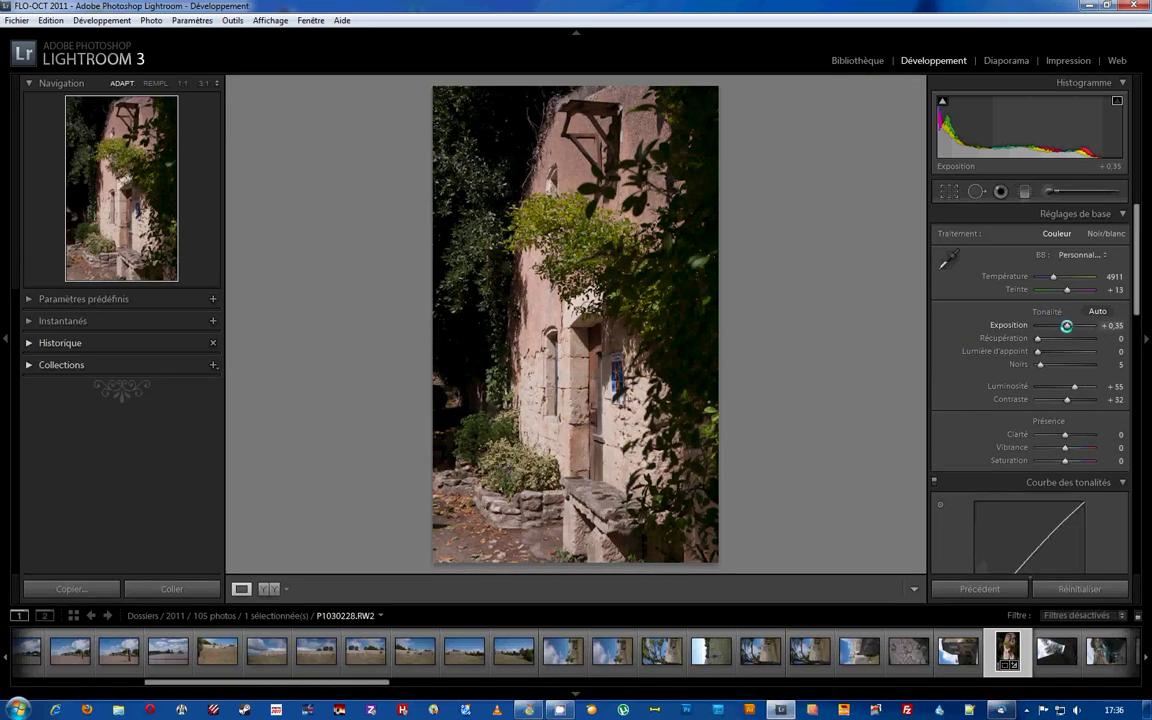
pyautogui.moveTo(1066, 326); pyautogui.dragTo(1064, 325)
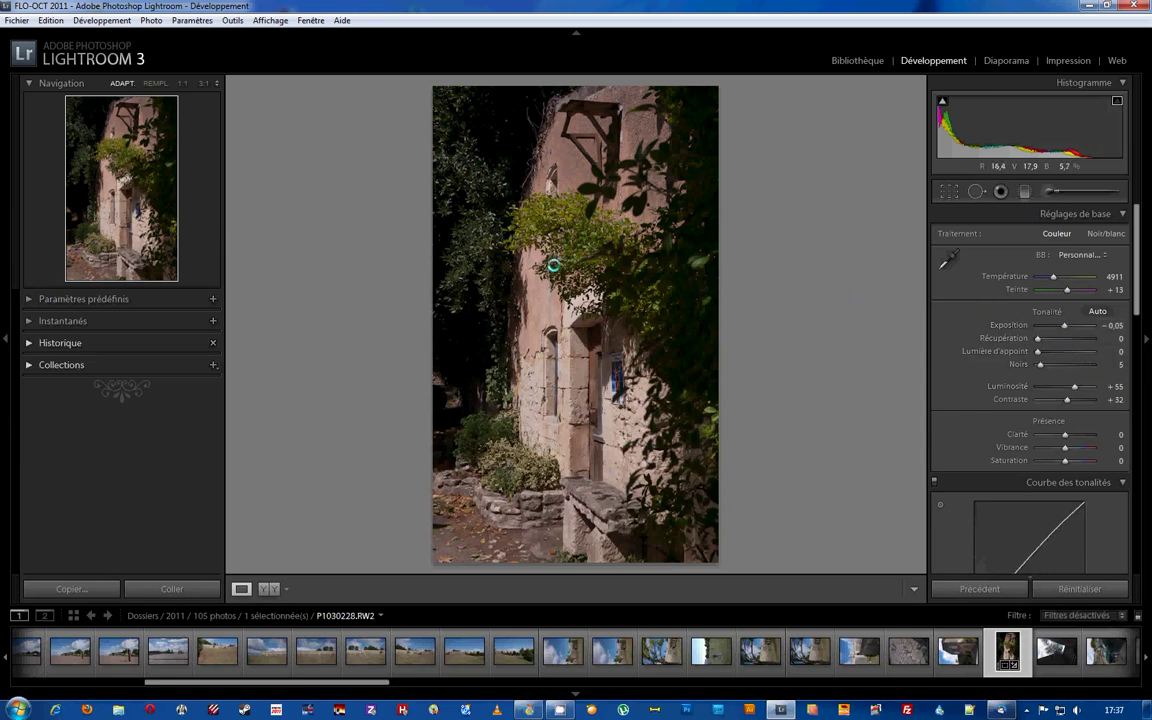
# Step: Set the highlight recovery to 57 while checking the sunlit stone wall at 1:1
pyautogui.click(540, 375)
pyautogui.moveTo(548, 458); pyautogui.dragTo(533, 335)
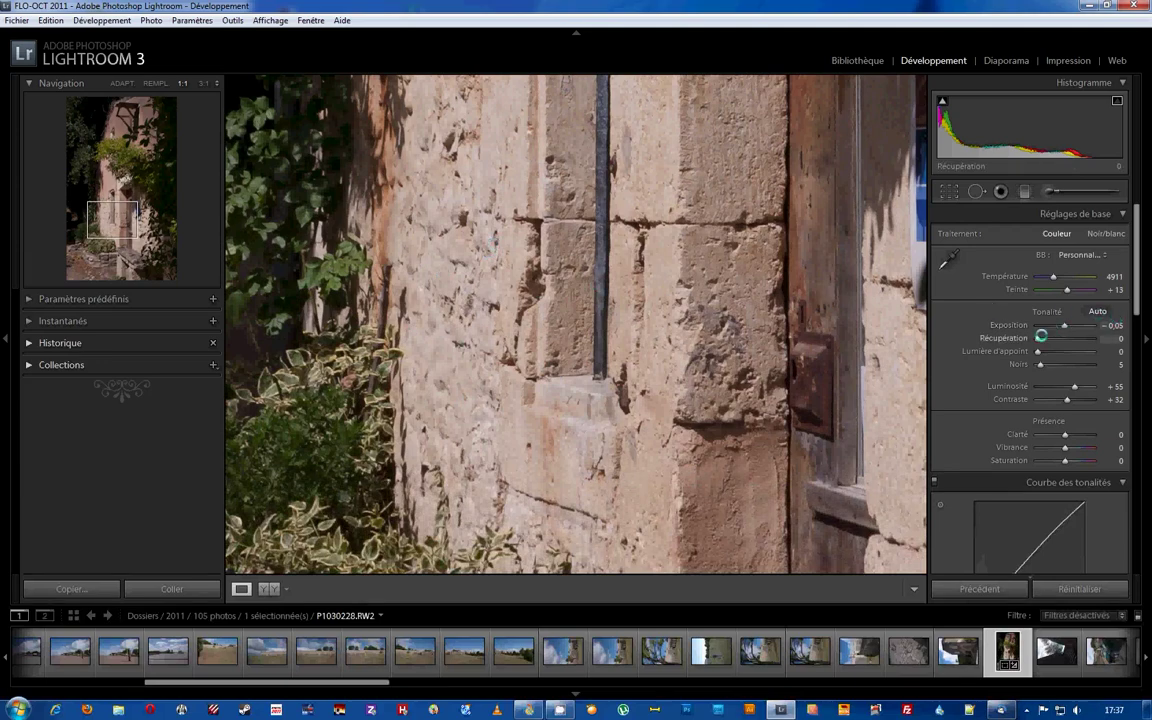
pyautogui.moveTo(1036, 339); pyautogui.dragTo(1076, 346)
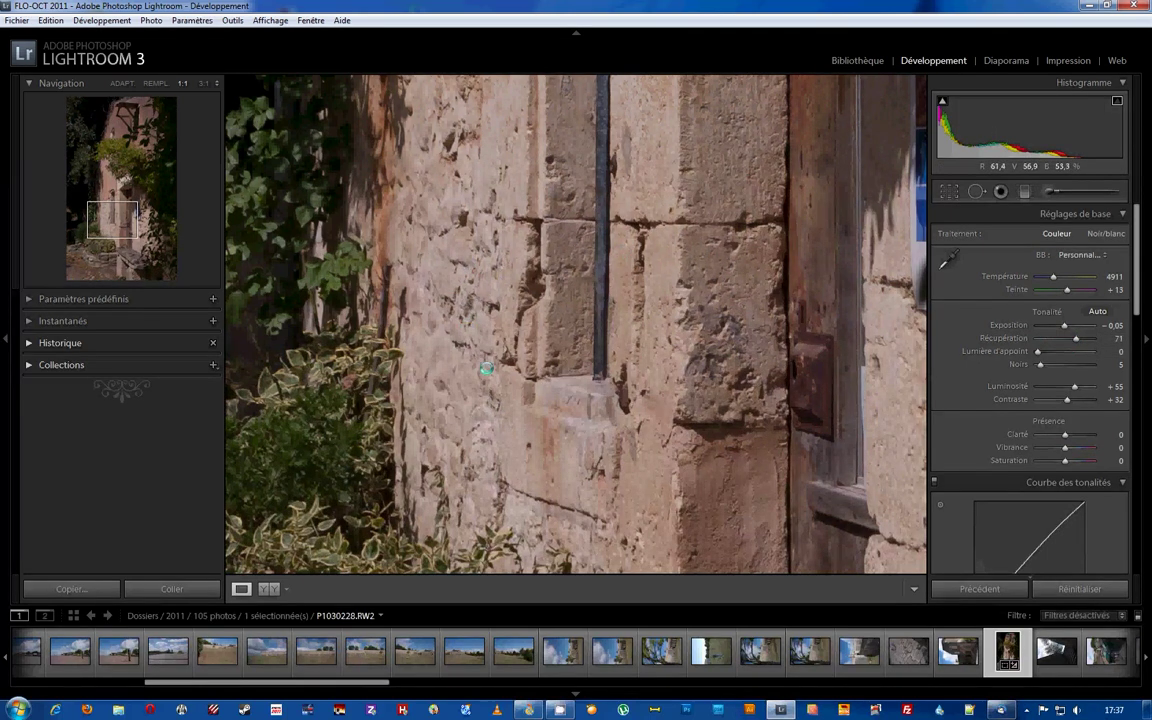
pyautogui.moveTo(1074, 338); pyautogui.dragTo(1069, 338)
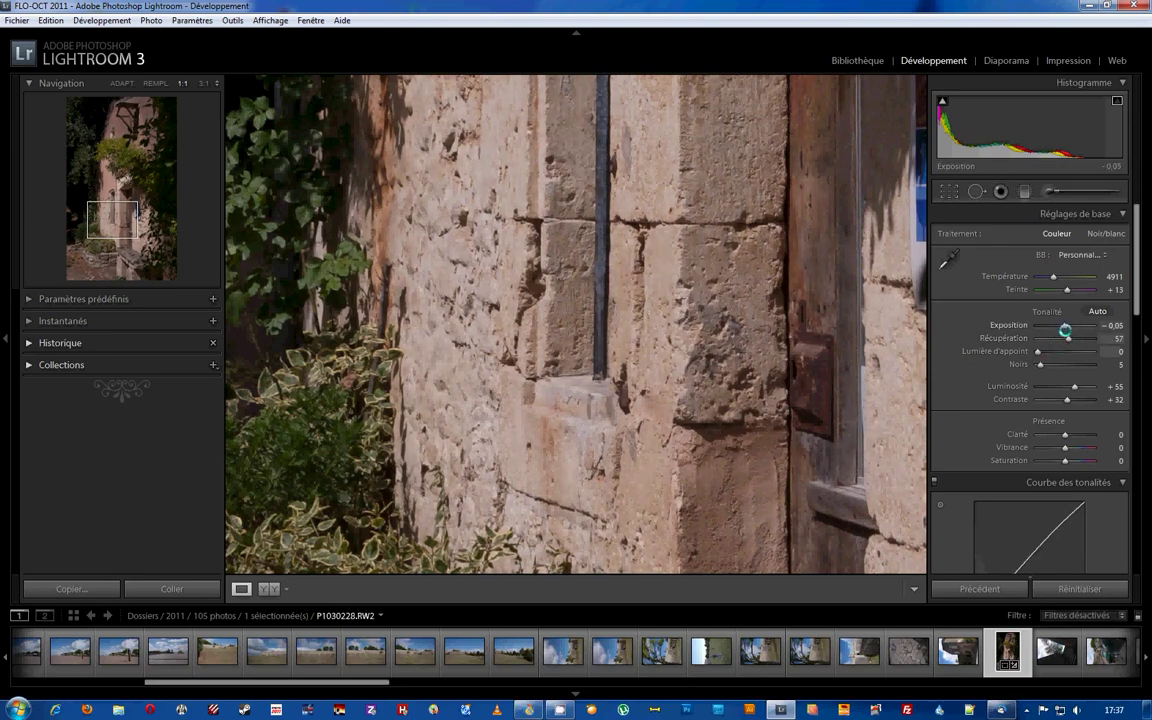
pyautogui.click(580, 357)
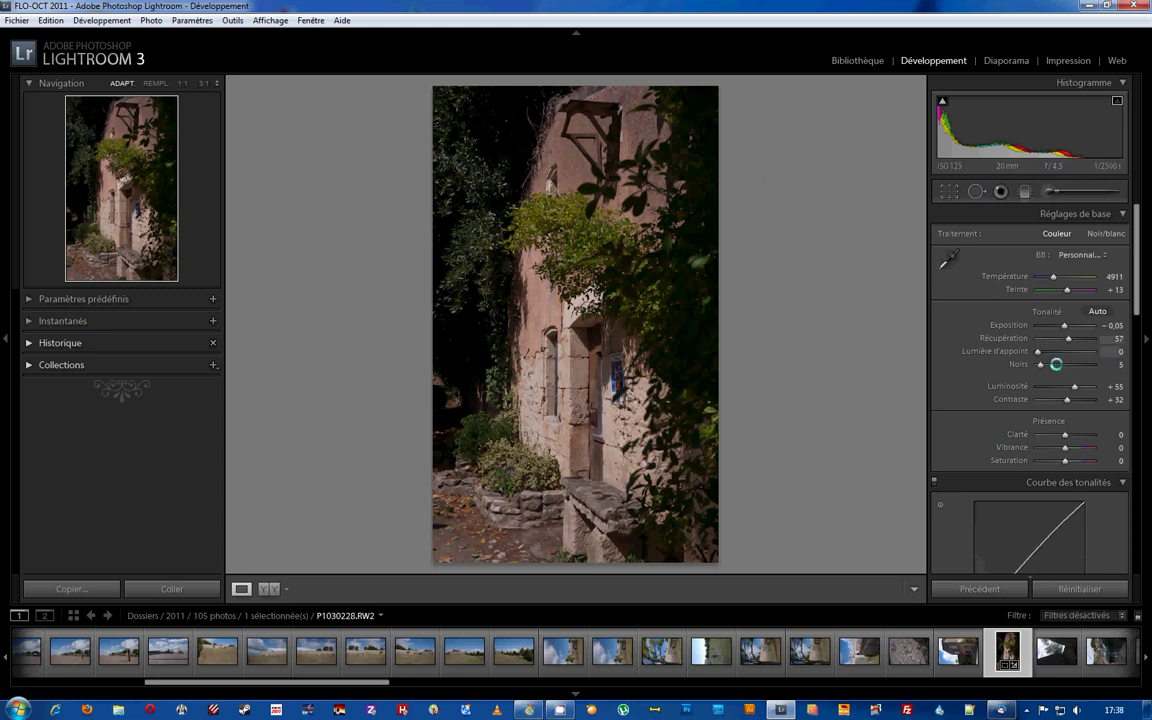
# Step: Try fill light values of 18, 38 and 47 on the dark foliage, and reset the fill light to 0
pyautogui.moveTo(1037, 351); pyautogui.dragTo(1047, 352)
pyautogui.click(440, 230)
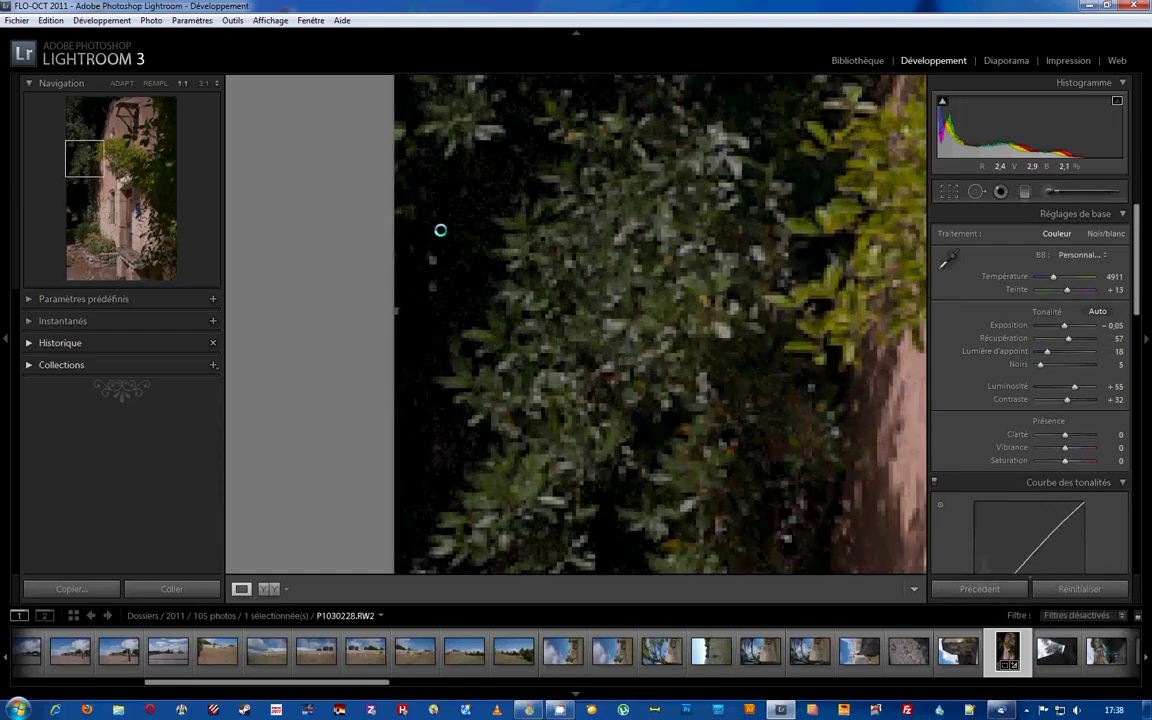
pyautogui.moveTo(1046, 349); pyautogui.dragTo(1057, 354)
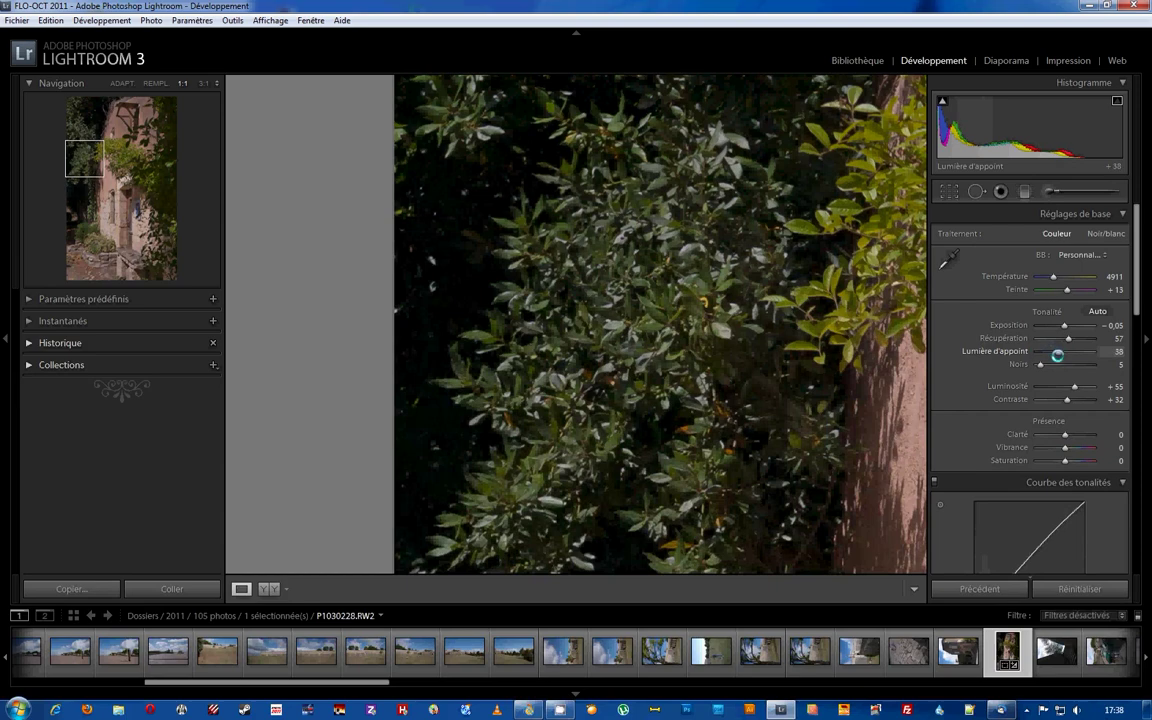
pyautogui.click(735, 329)
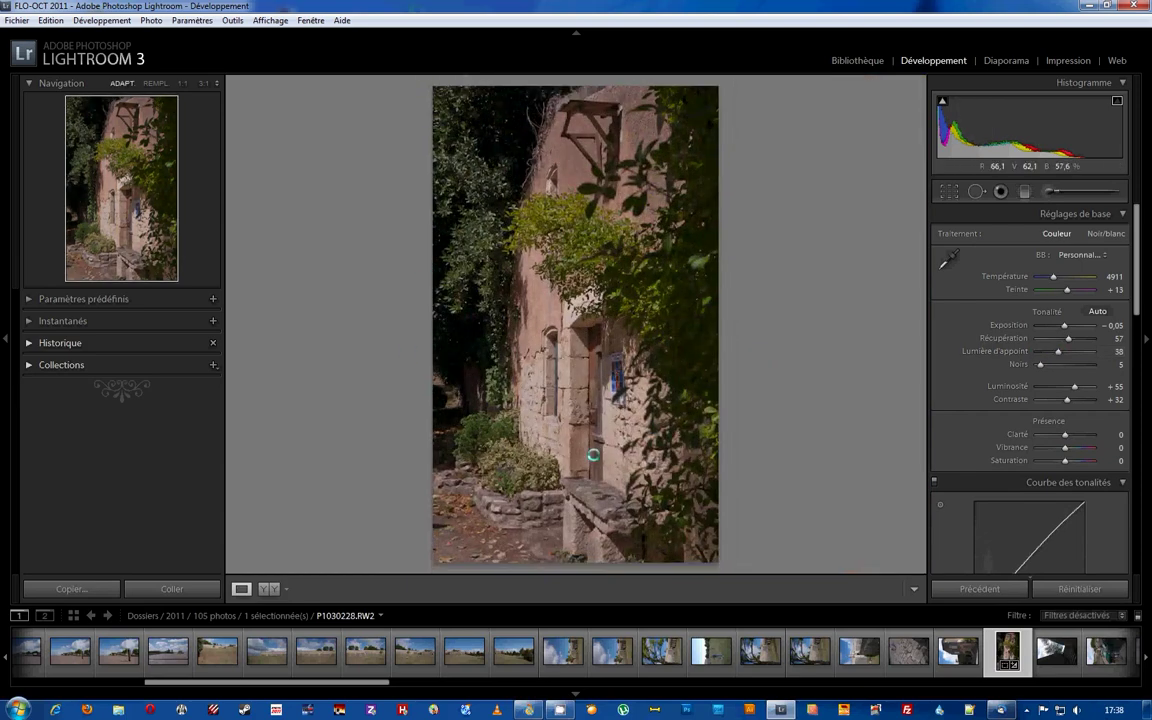
pyautogui.click(455, 334)
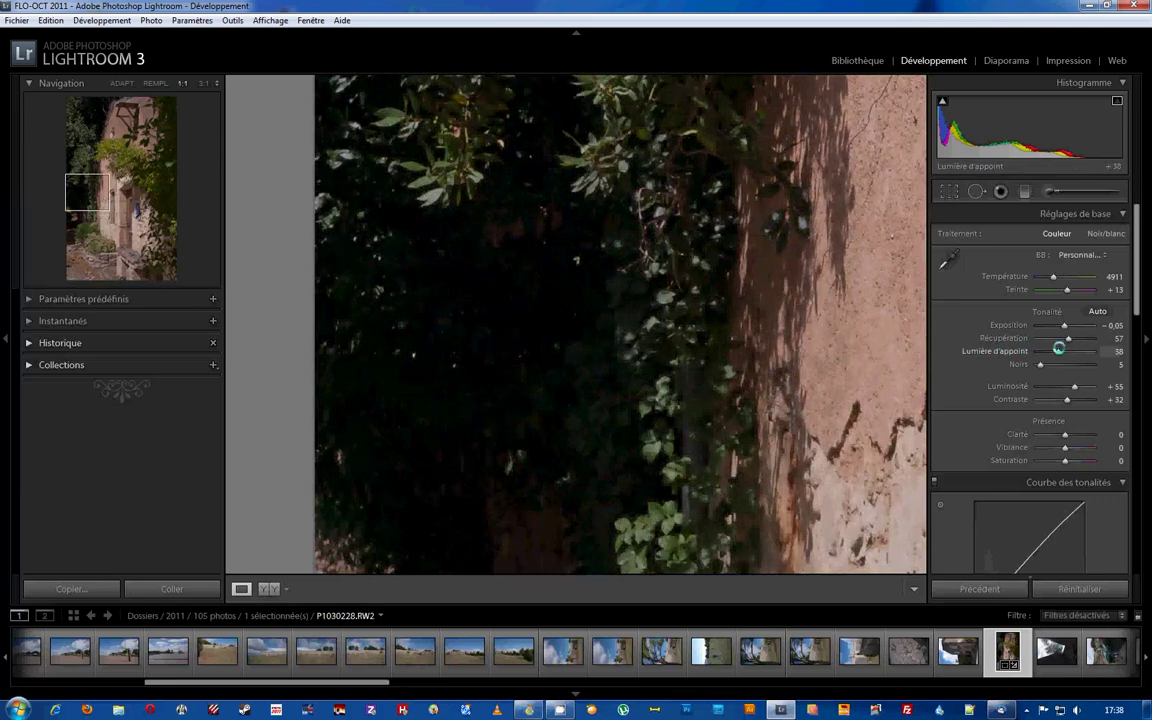
pyautogui.moveTo(1055, 350)
pyautogui.mouseDown()
pyautogui.moveTo(1001, 356)
pyautogui.moveTo(1064, 349)
pyautogui.mouseUp()
pyautogui.moveTo(872, 270); pyautogui.dragTo(555, 373)
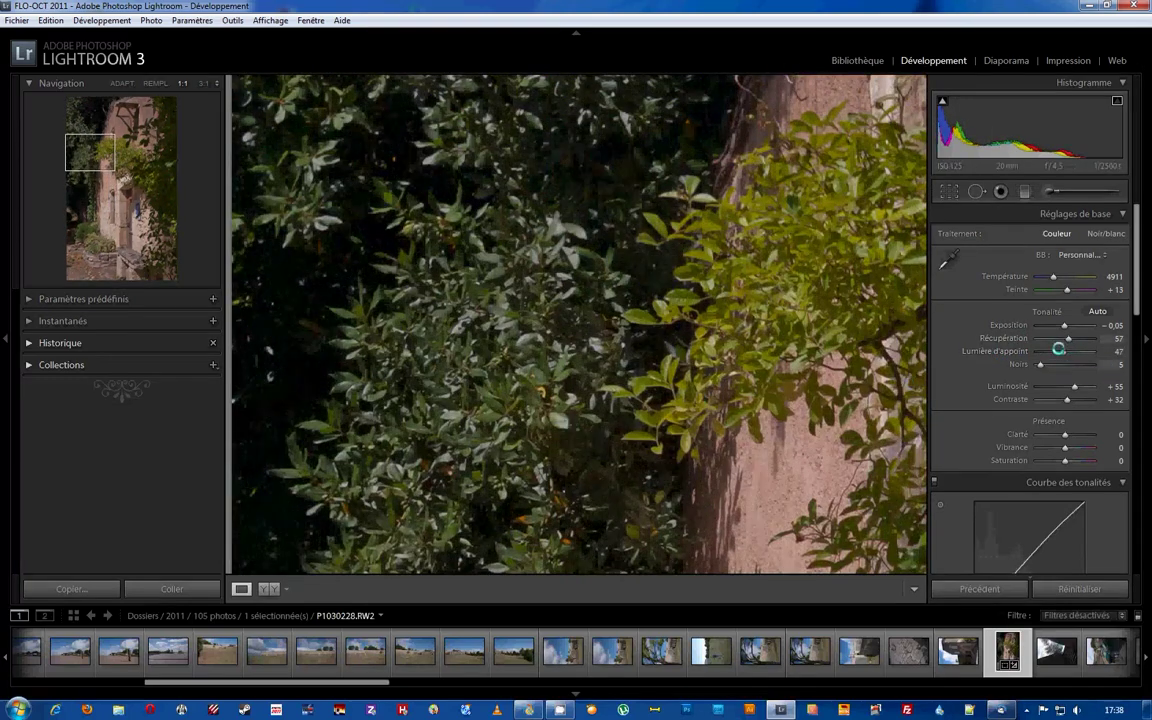
pyautogui.doubleClick(1020, 351)
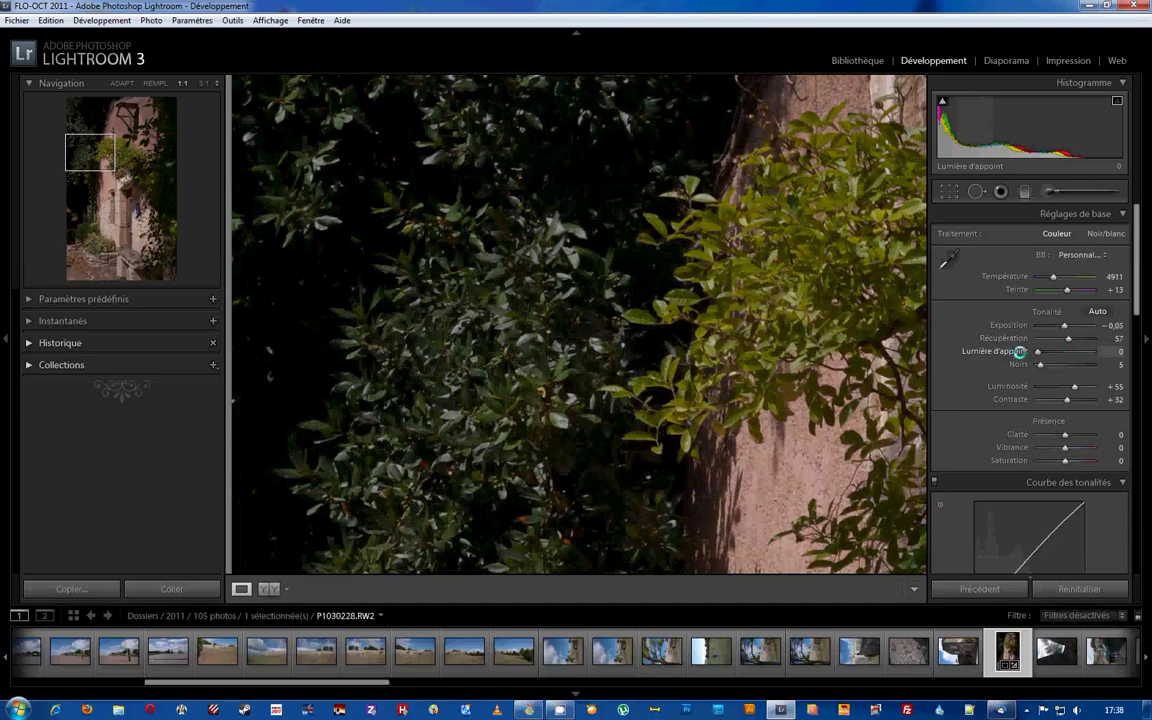
# Step: Set the fill light to 43 and the blacks to 10 while checking the dark foliage at 1:1
pyautogui.moveTo(1037, 352)
pyautogui.mouseDown()
pyautogui.moveTo(1067, 357)
pyautogui.moveTo(1052, 347)
pyautogui.mouseUp()
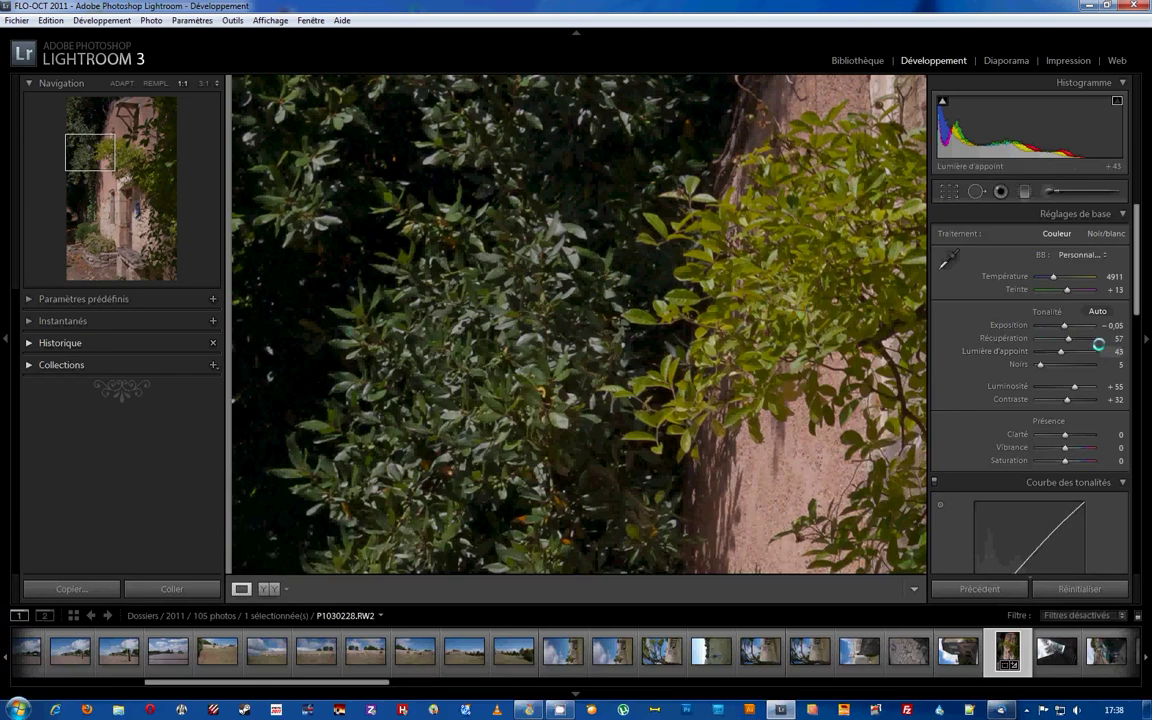
pyautogui.click(584, 339)
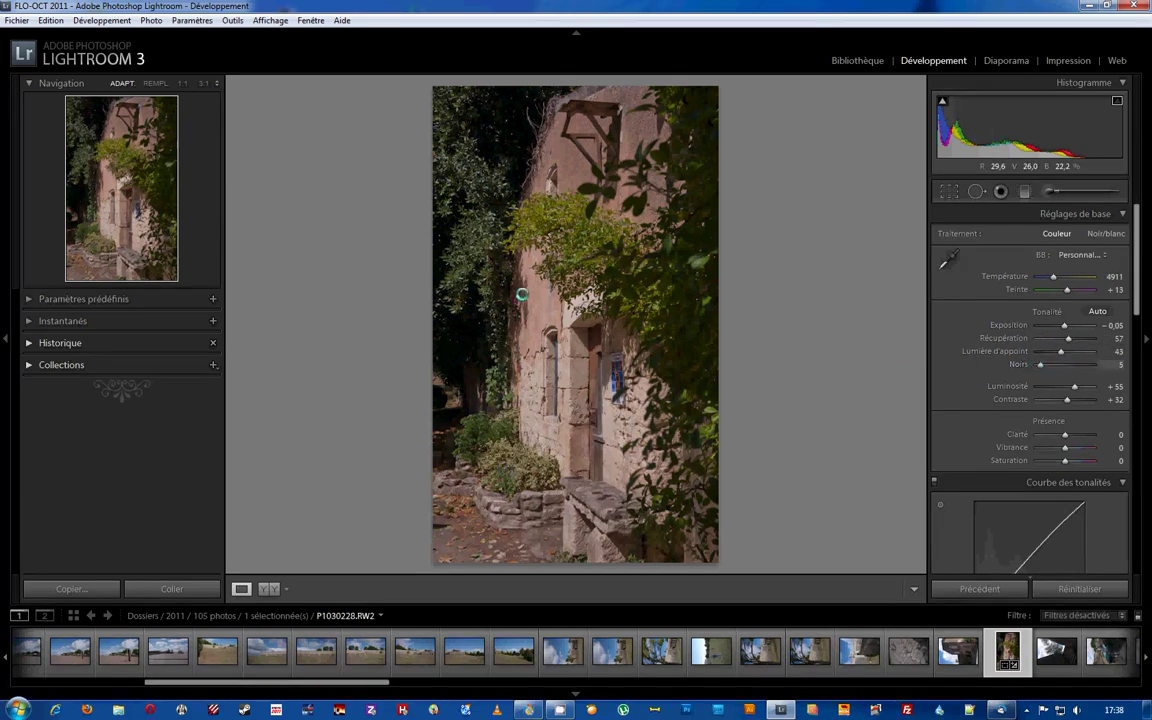
pyautogui.click(440, 272)
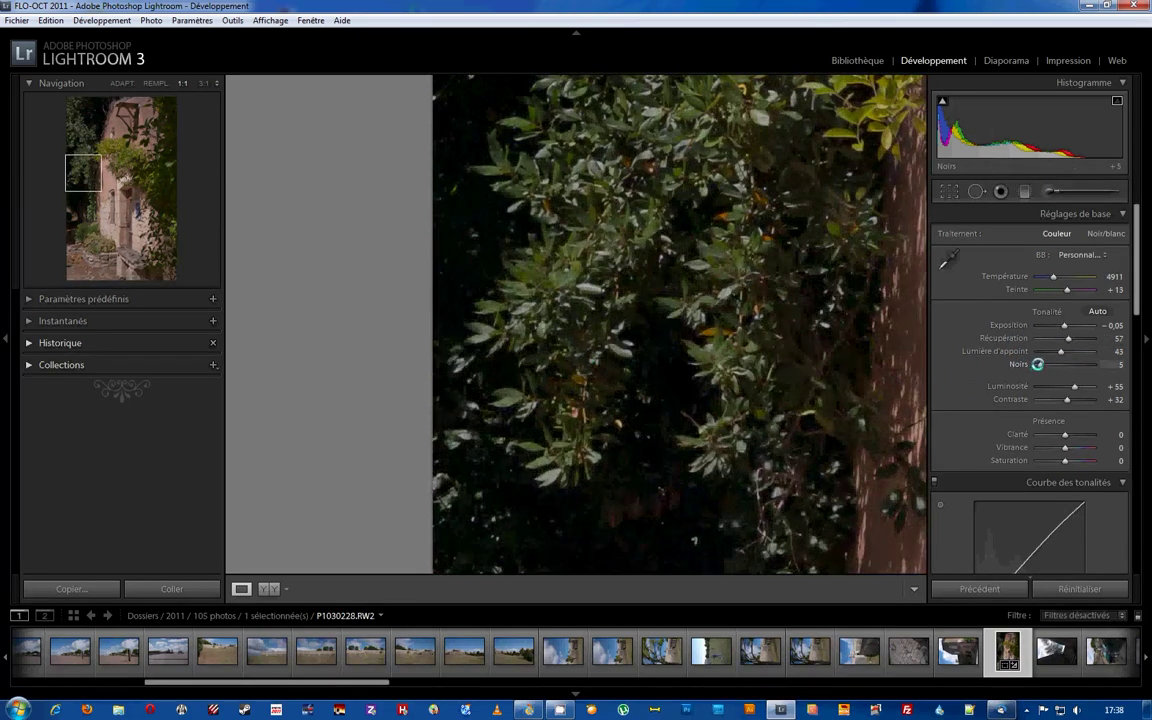
pyautogui.moveTo(1040, 364)
pyautogui.mouseDown()
pyautogui.moveTo(1052, 362)
pyautogui.moveTo(1019, 371)
pyautogui.mouseUp()
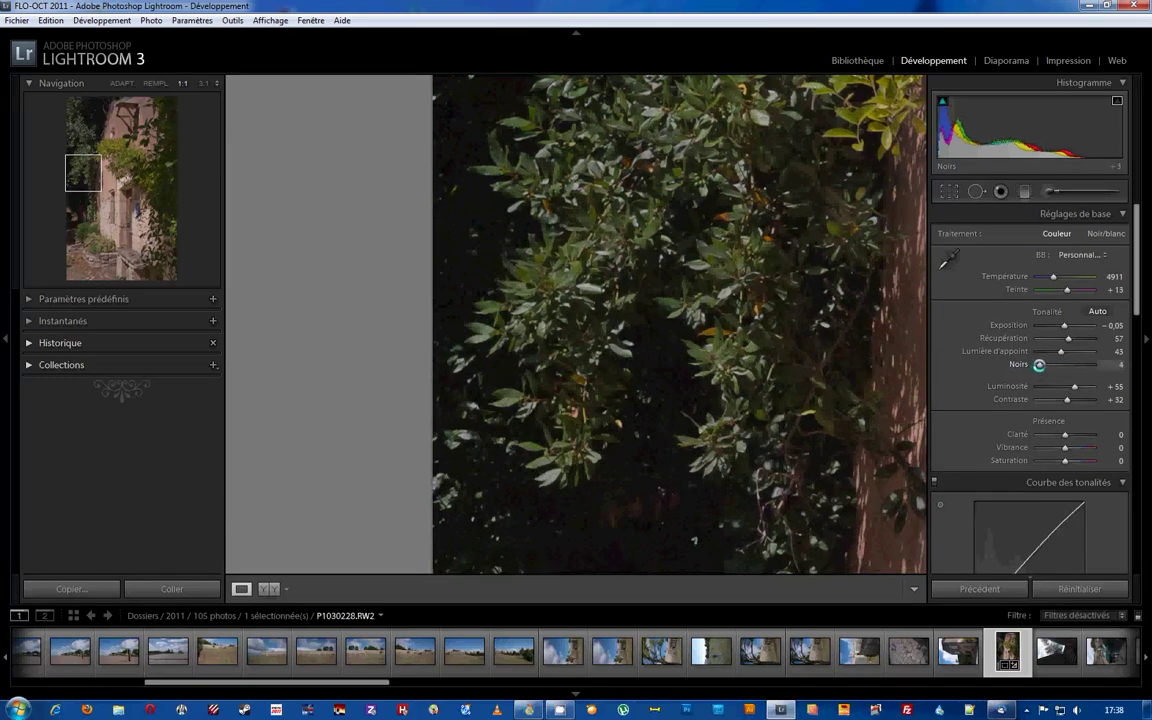
pyautogui.moveTo(1036, 367); pyautogui.dragTo(1041, 365)
pyautogui.click(714, 267)
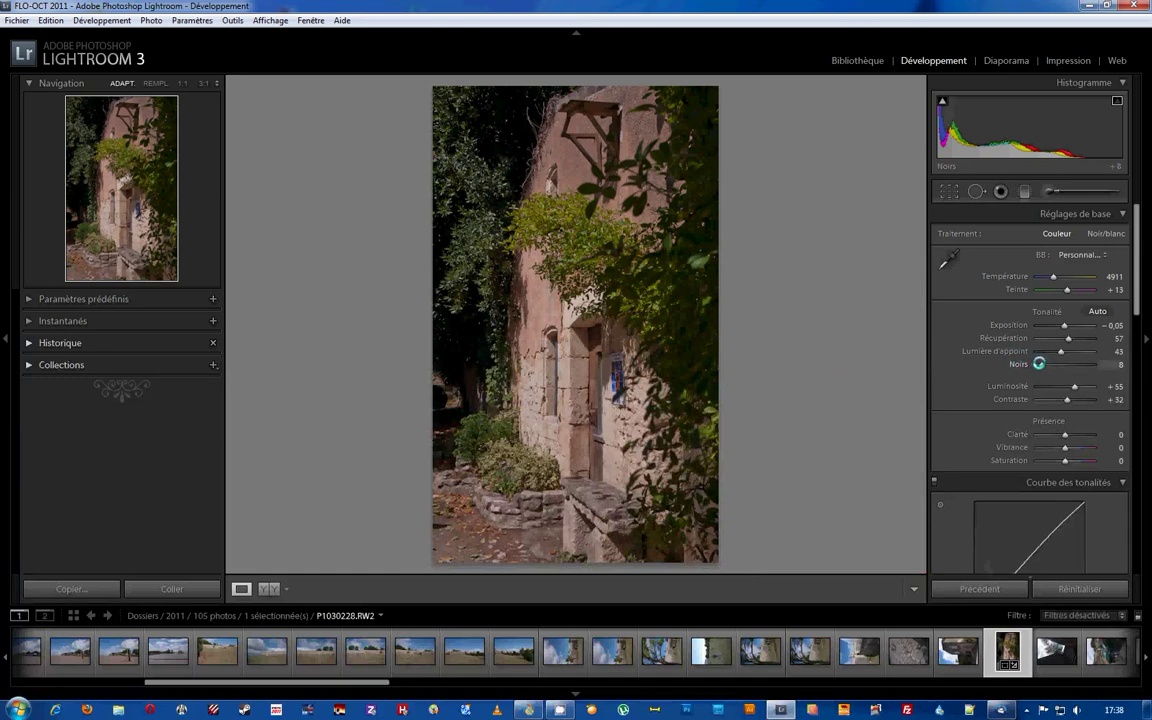
pyautogui.moveTo(1039, 364); pyautogui.dragTo(1042, 364)
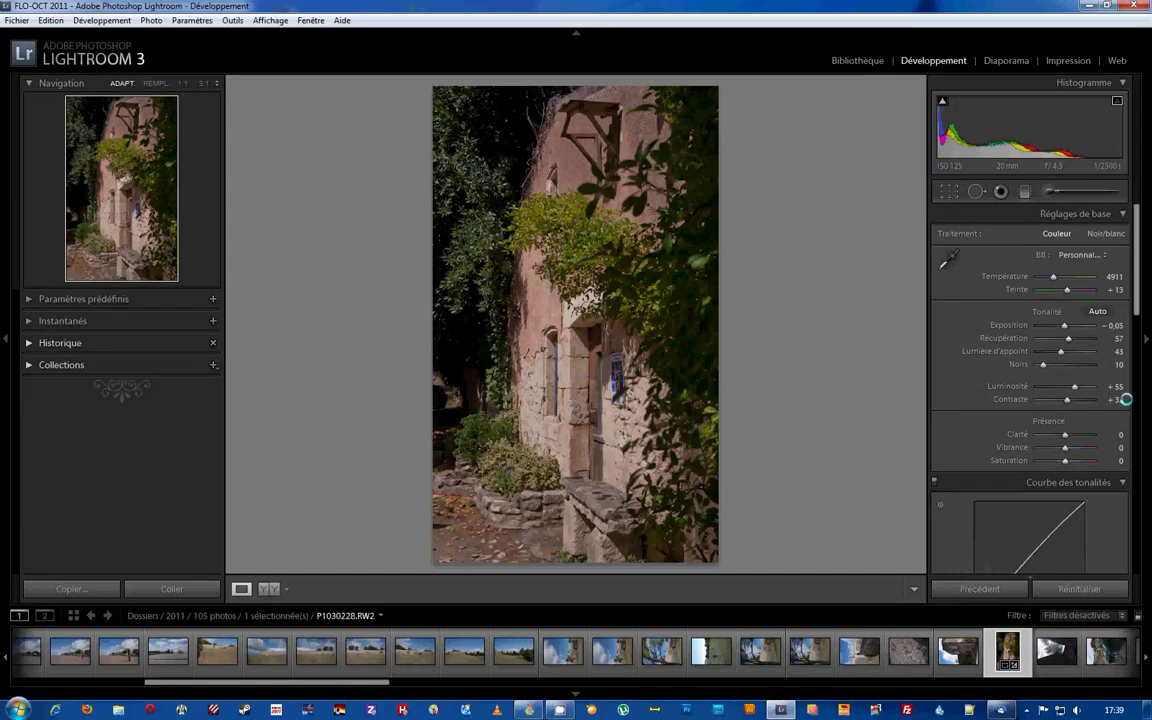
# Step: Set the brightness to +59 after trying +44 and +51, and try an exposure of -0.25 before returning it to -0.05
pyautogui.moveTo(1074, 387); pyautogui.dragTo(1072, 388)
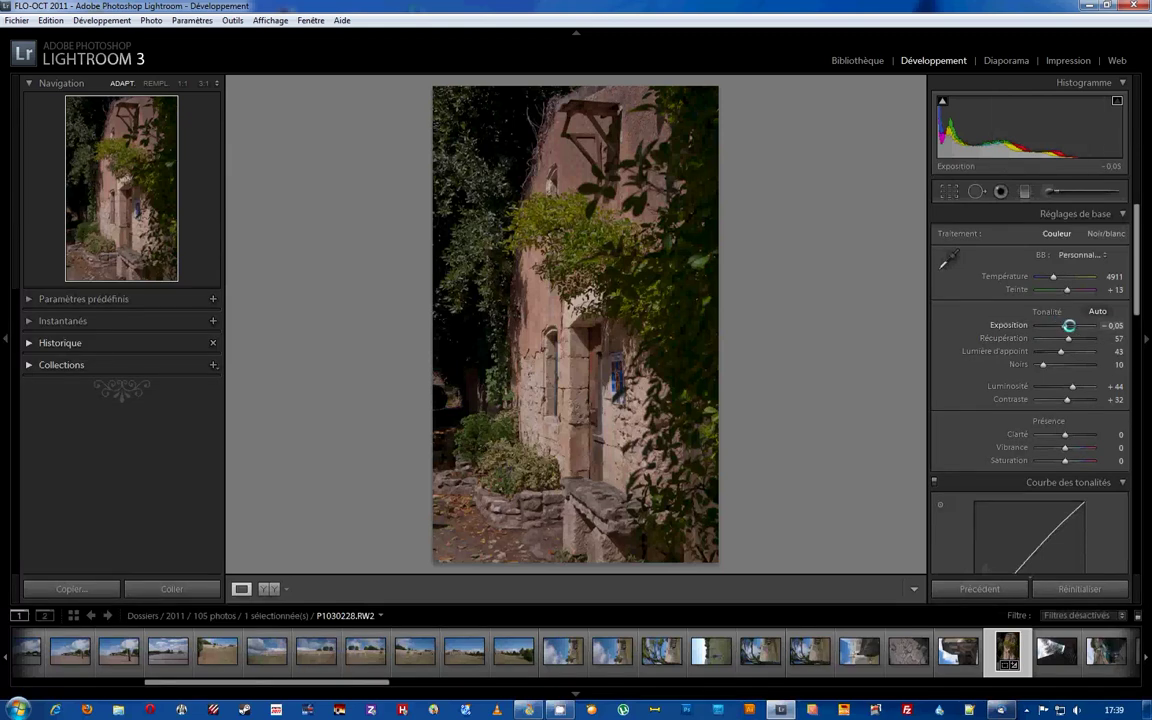
pyautogui.moveTo(1063, 325); pyautogui.dragTo(1062, 325)
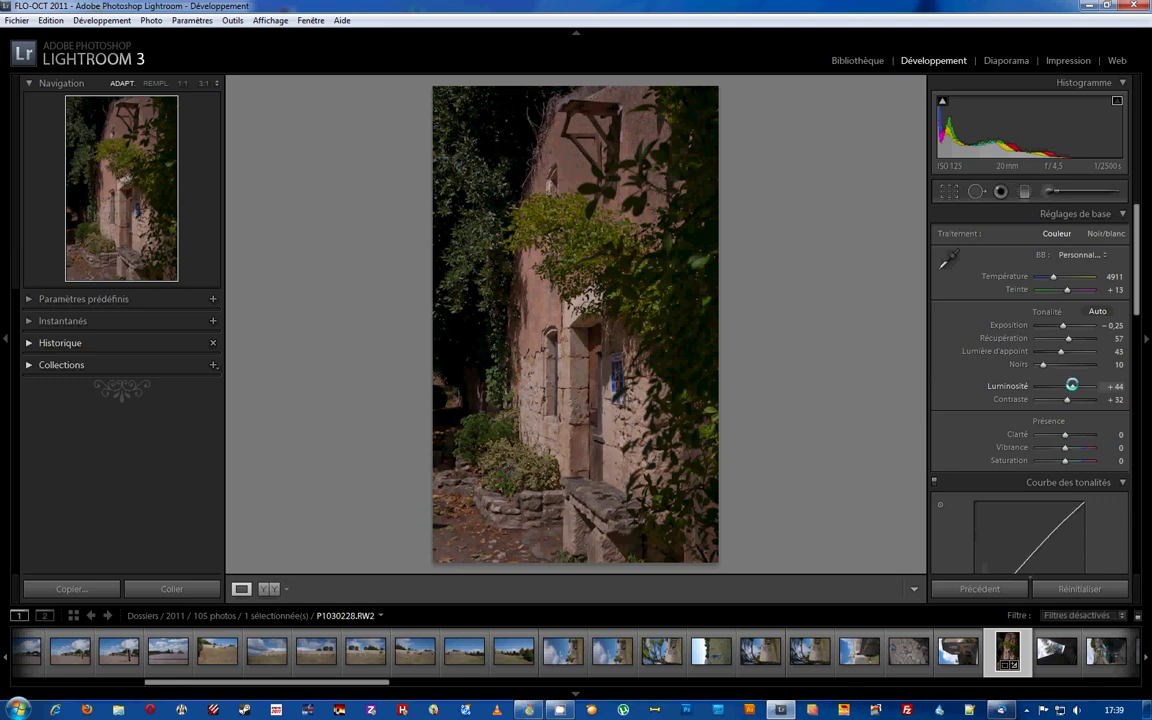
pyautogui.moveTo(1072, 382); pyautogui.dragTo(1073, 386)
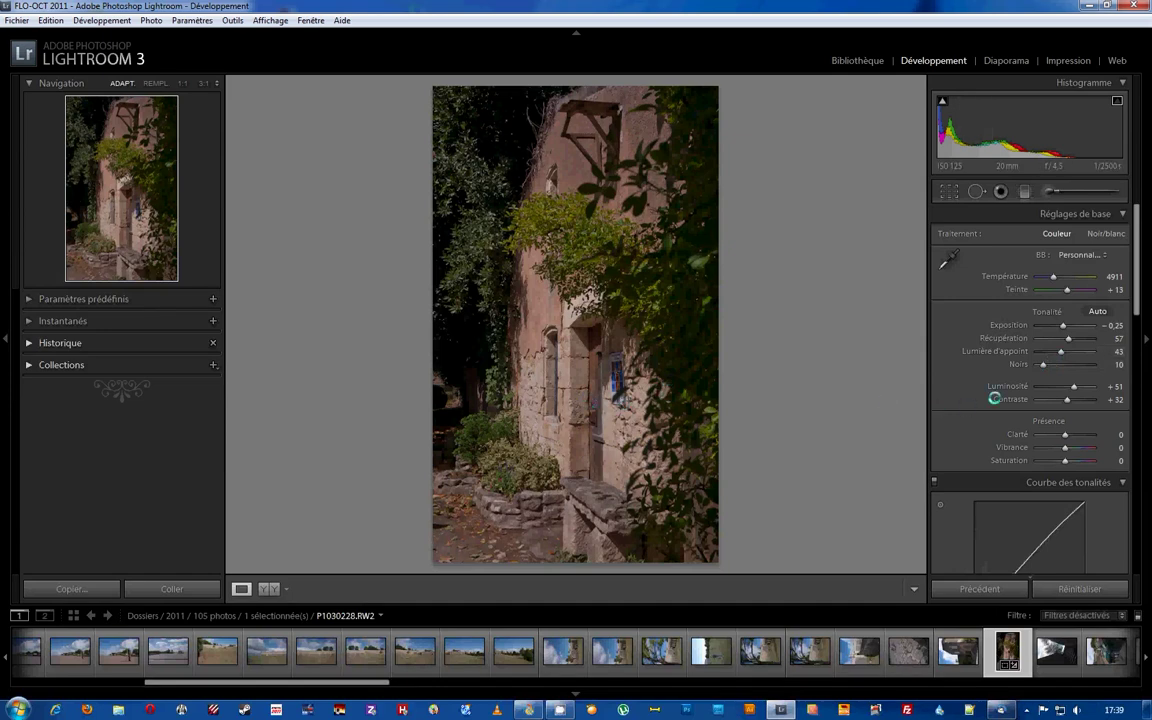
pyautogui.moveTo(1073, 386); pyautogui.dragTo(1076, 386)
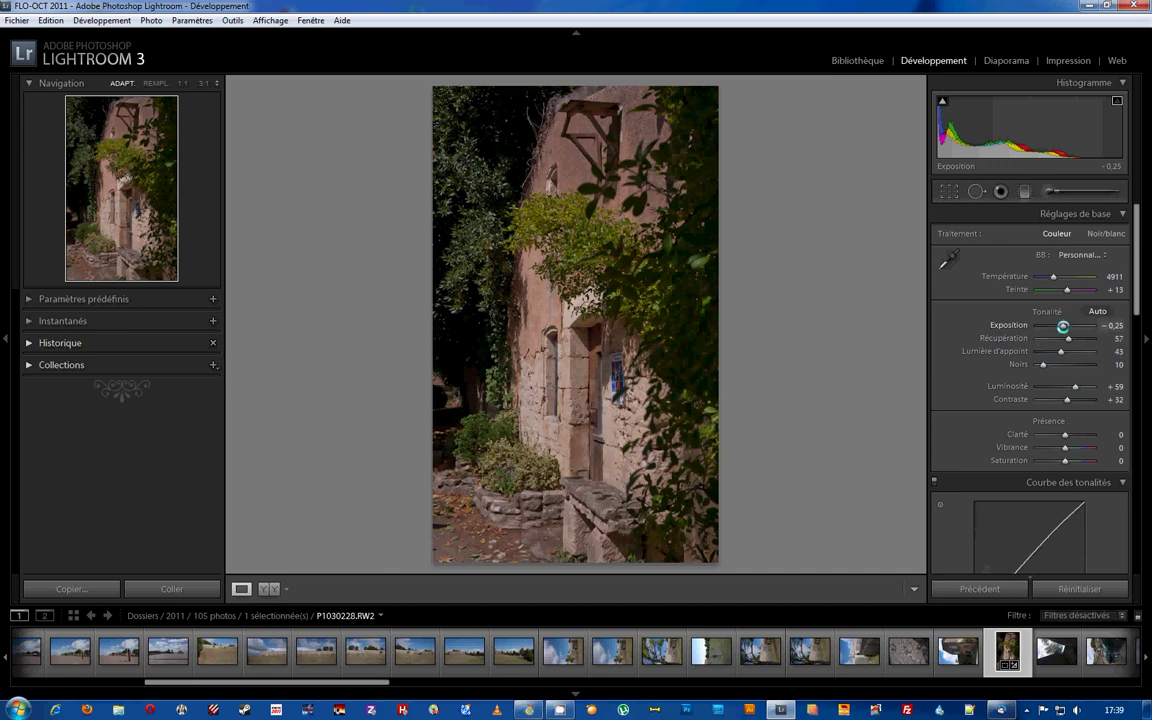
pyautogui.moveTo(1063, 326); pyautogui.dragTo(1064, 325)
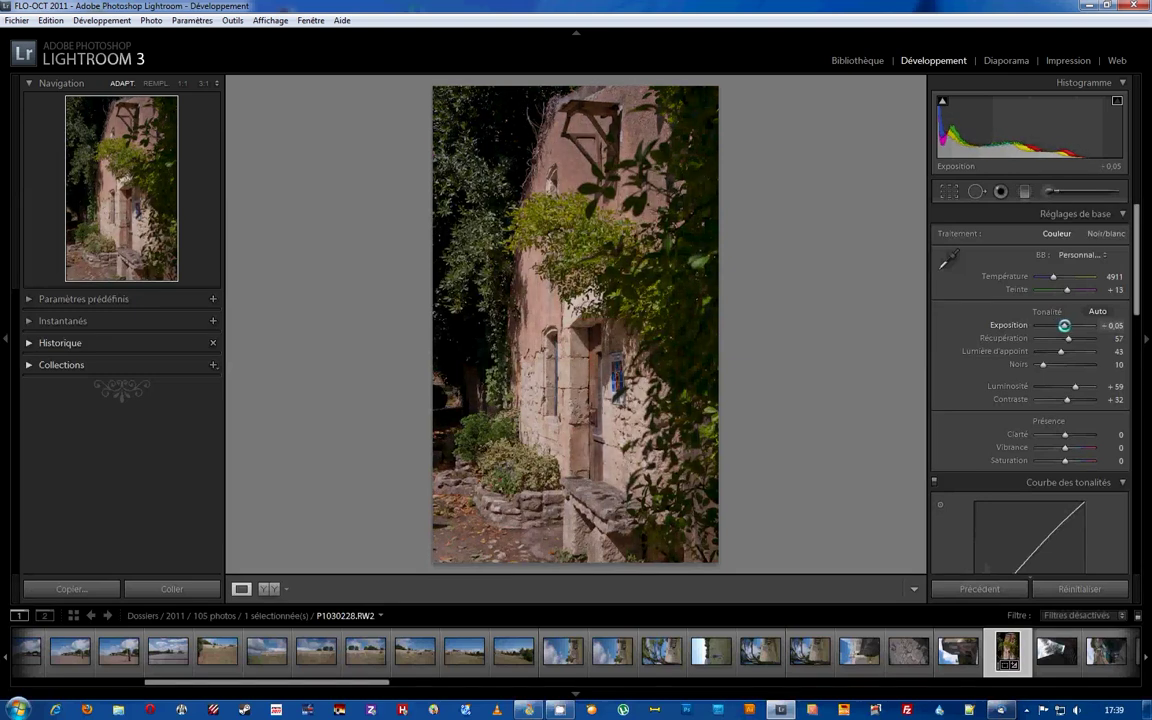
# Step: Try a contrast of -50, and set the contrast to +72
pyautogui.scroll(-5, 1059, 363)
pyautogui.scroll(3, 1059, 330)
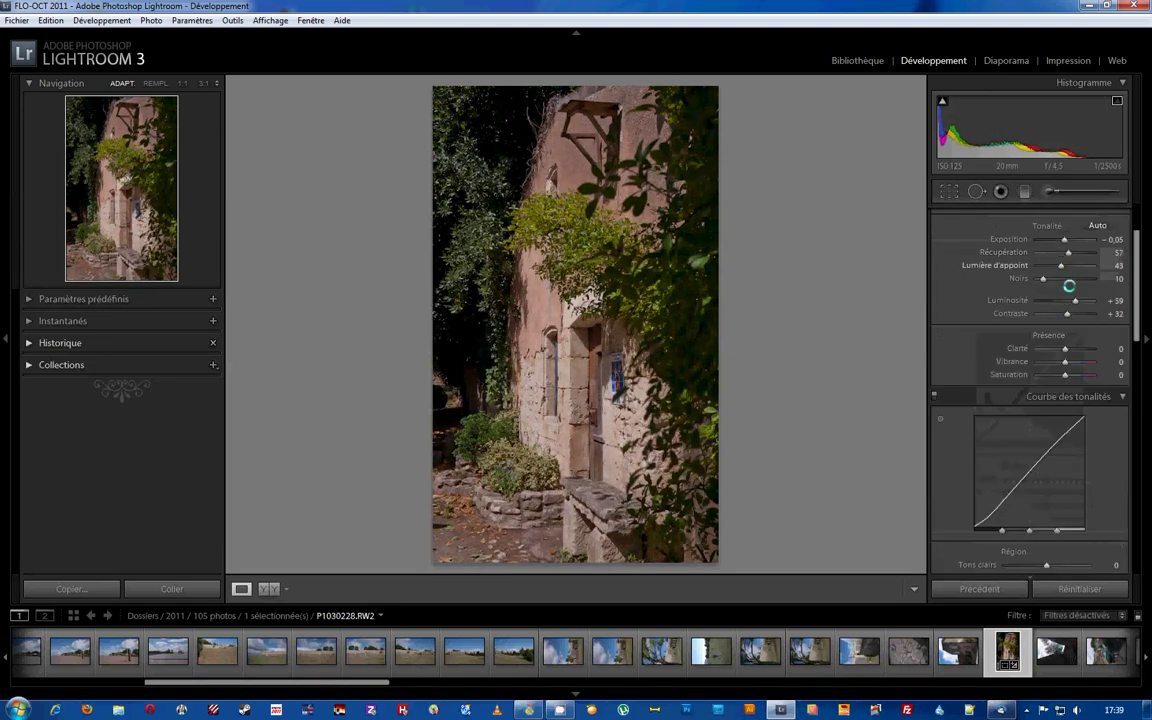
pyautogui.moveTo(1052, 277)
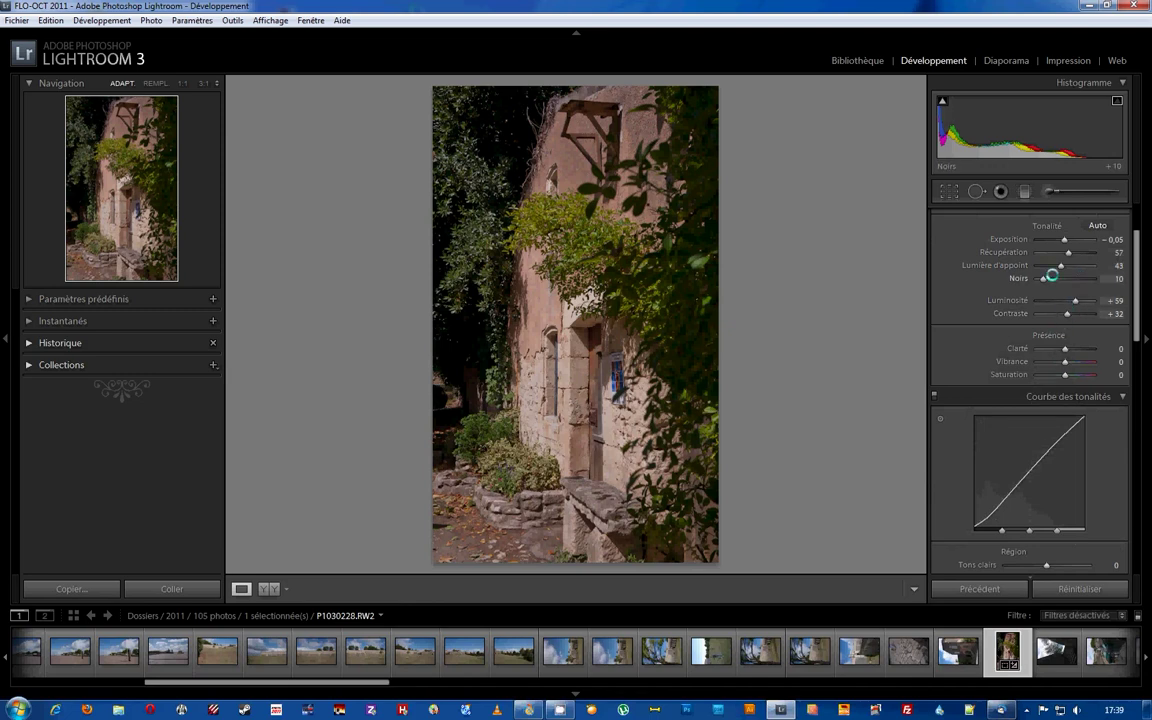
pyautogui.scroll(2, 1052, 277)
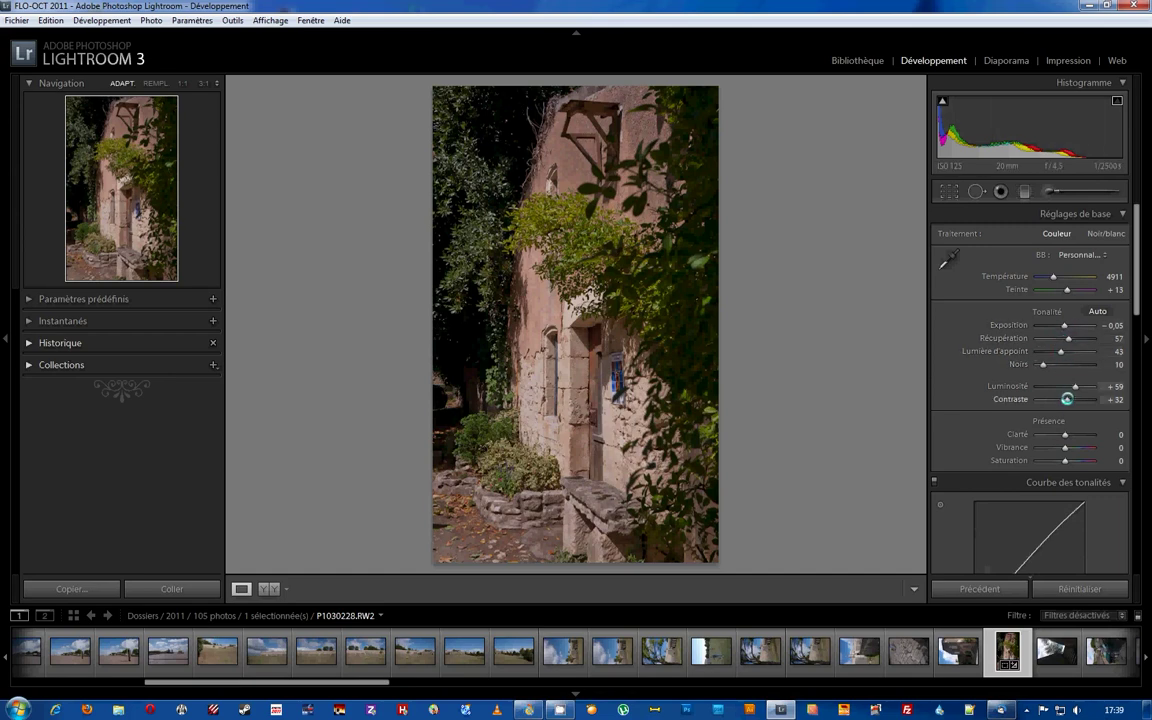
pyautogui.moveTo(1066, 399); pyautogui.dragTo(1030, 404)
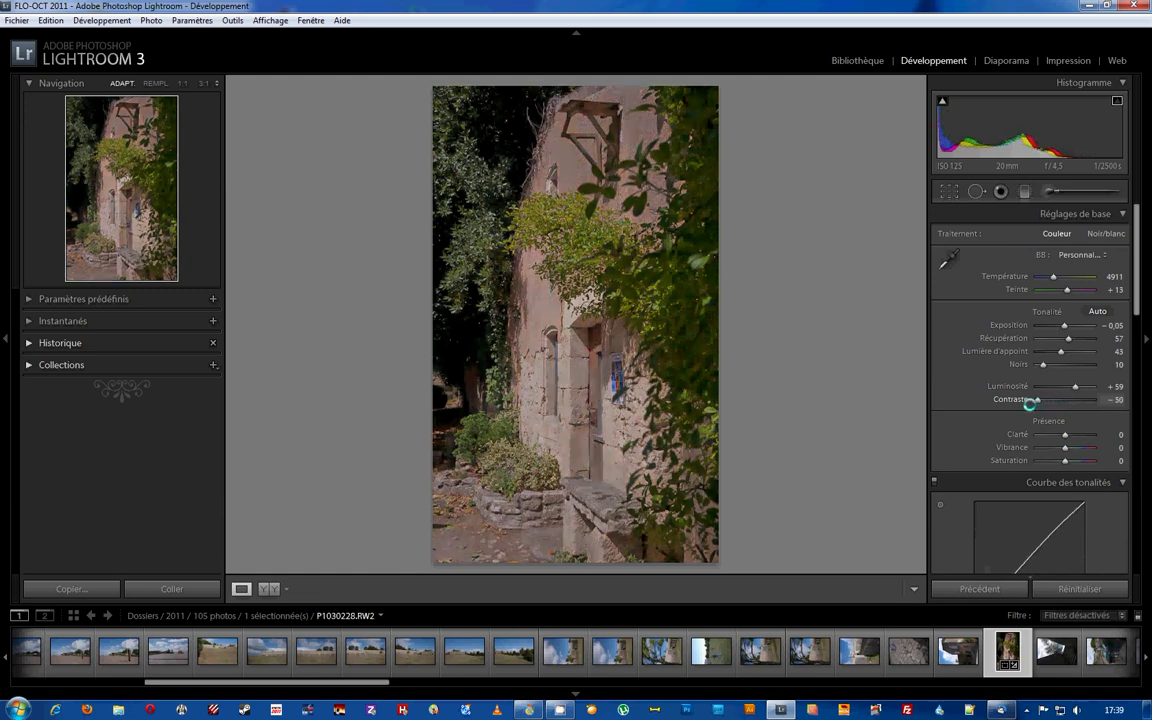
pyautogui.moveTo(1024, 406); pyautogui.dragTo(1080, 403)
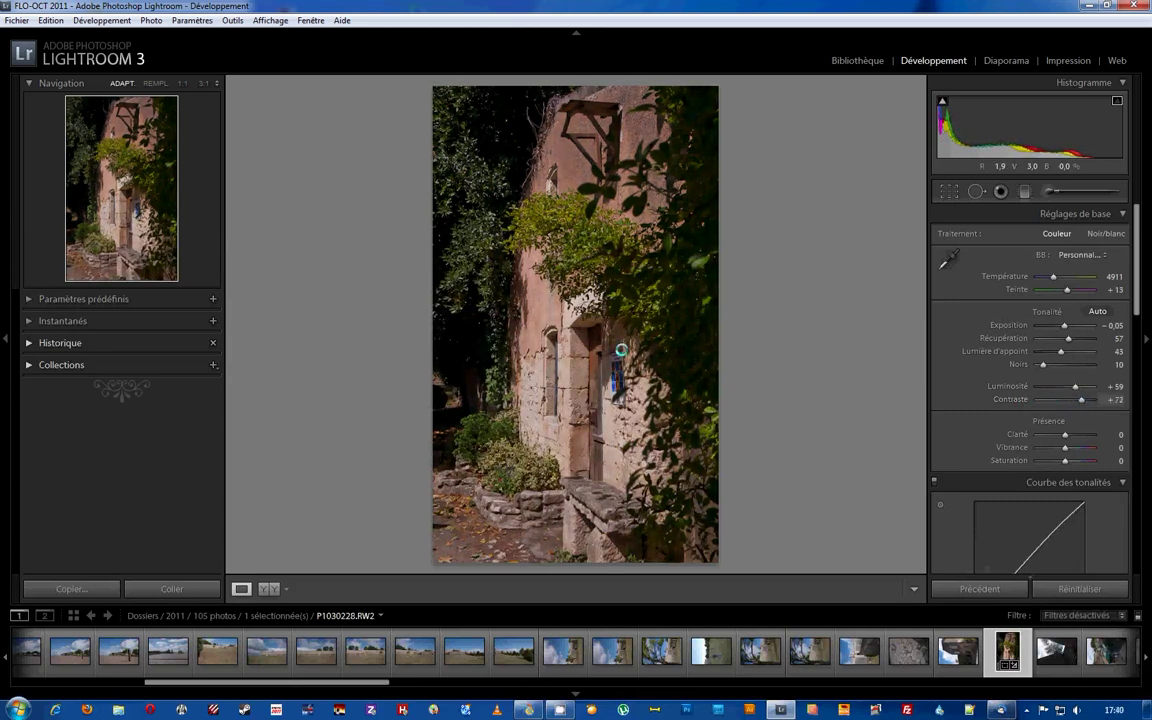
# Step: Examine the sunlit stone wall, the window surround and the dark foliage at 1:1 for the effect of the contrast
pyautogui.click(559, 314)
pyautogui.moveTo(591, 267); pyautogui.dragTo(569, 576)
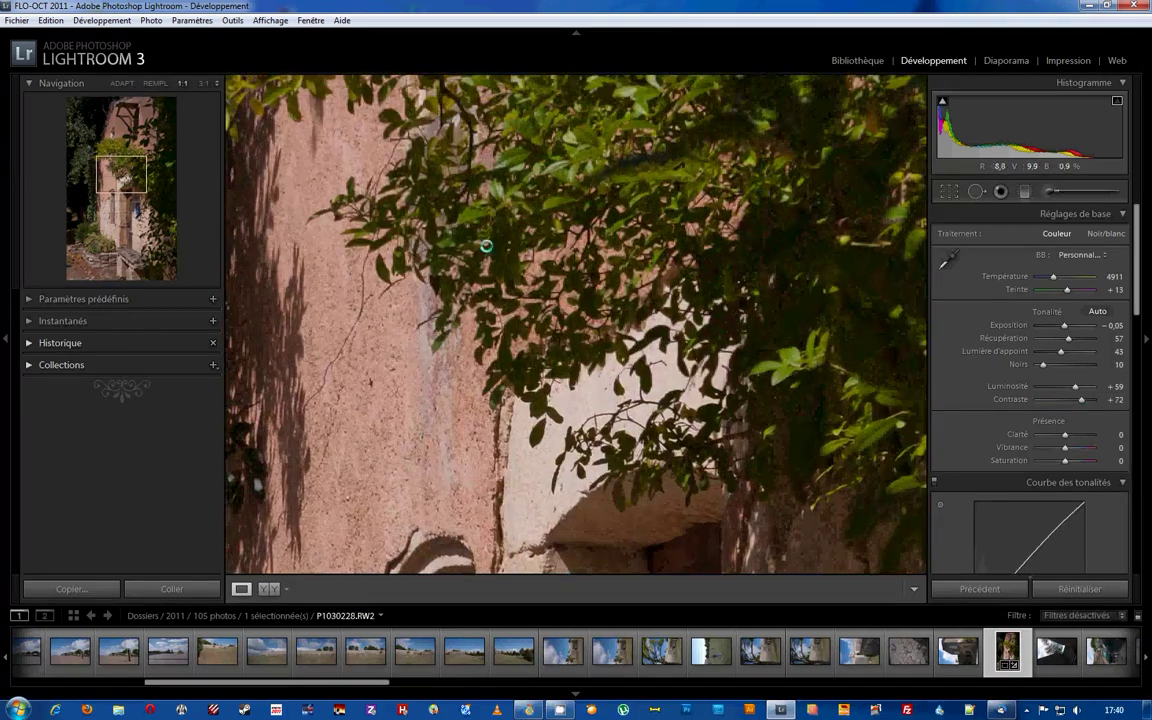
pyautogui.moveTo(485, 247); pyautogui.dragTo(720, 278)
pyautogui.moveTo(702, 562); pyautogui.dragTo(663, 173)
pyautogui.moveTo(607, 357); pyautogui.dragTo(598, 158)
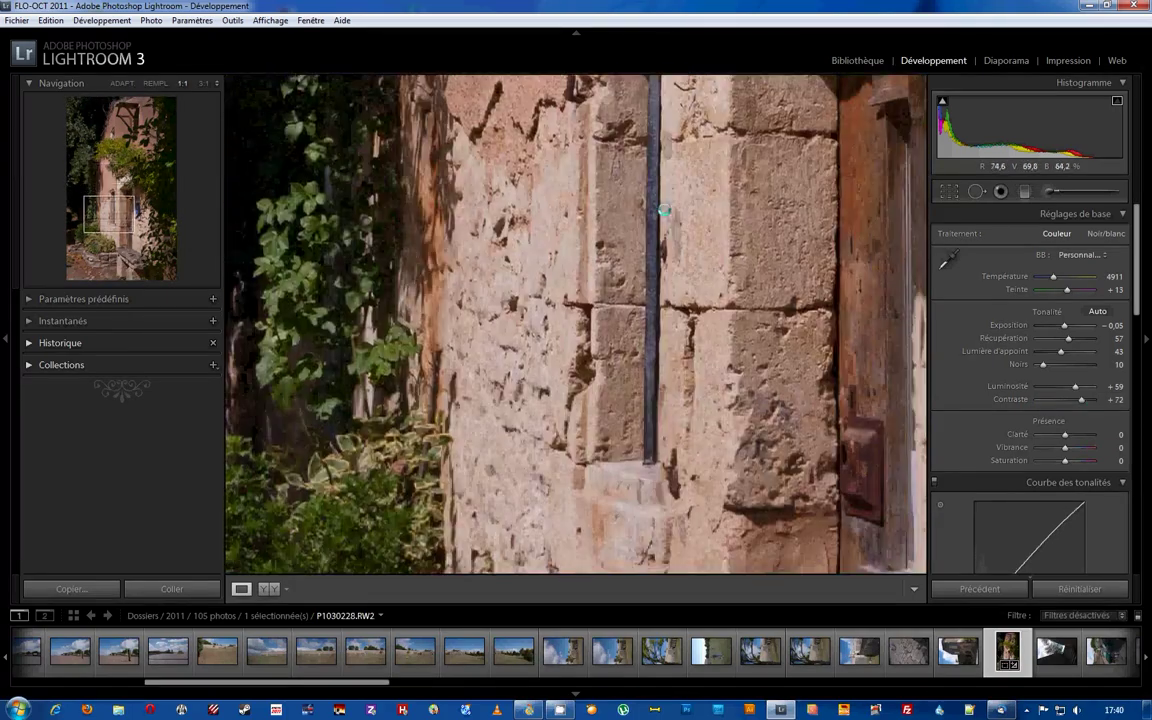
pyautogui.moveTo(587, 343); pyautogui.dragTo(555, 197)
pyautogui.click(588, 323)
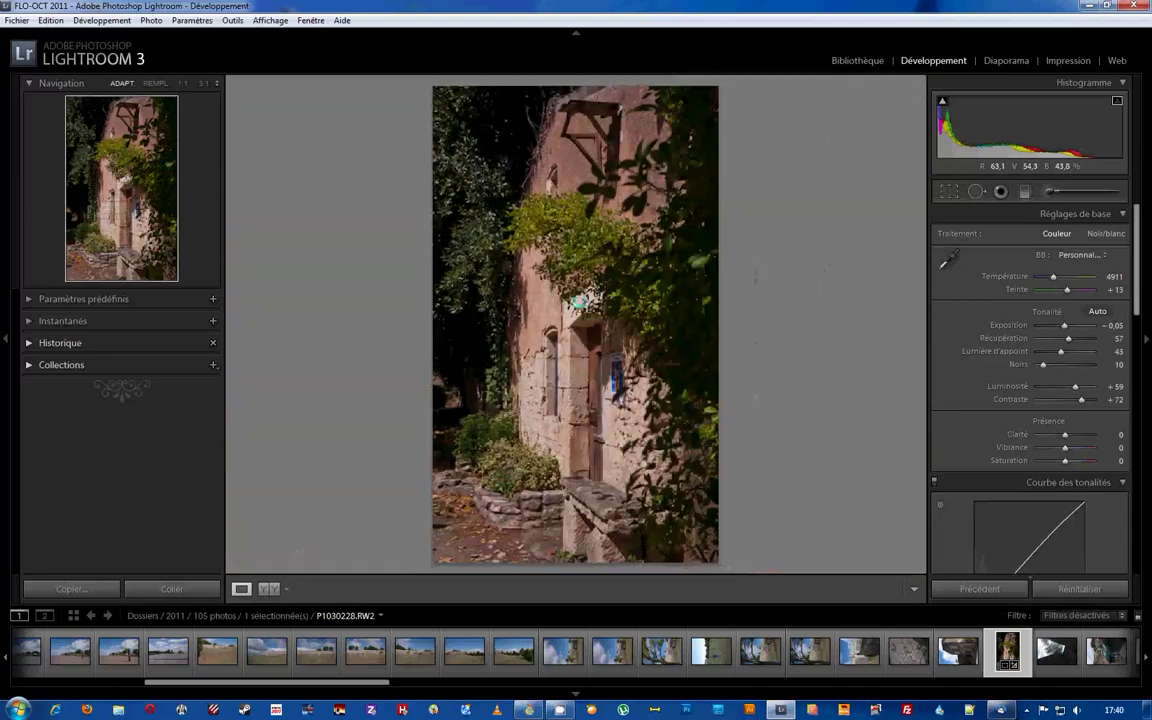
pyautogui.click(470, 268)
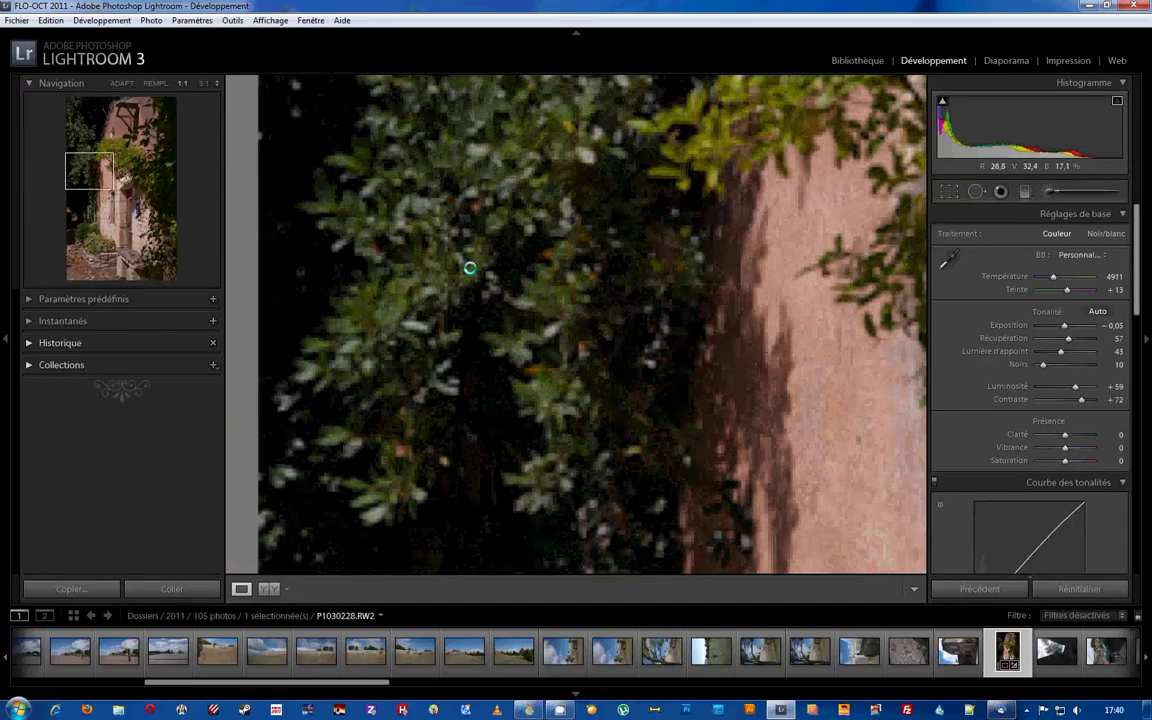
pyautogui.moveTo(391, 337); pyautogui.dragTo(531, 316)
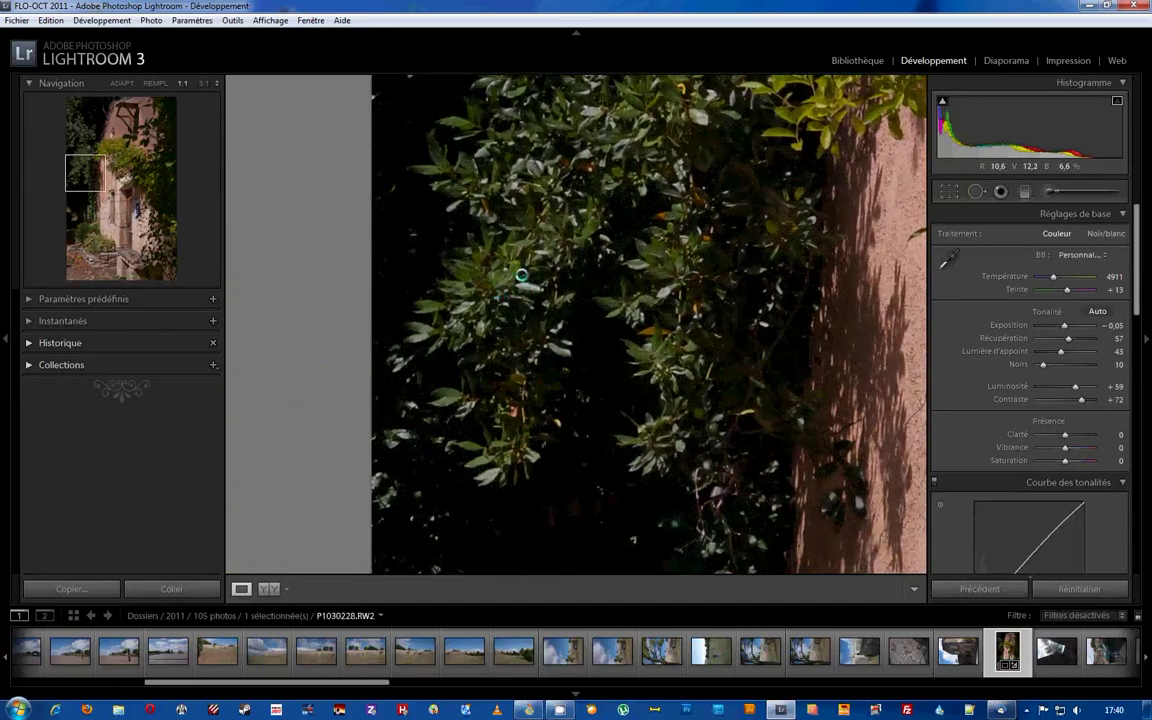
pyautogui.moveTo(516, 379); pyautogui.dragTo(581, 188)
pyautogui.click(640, 270)
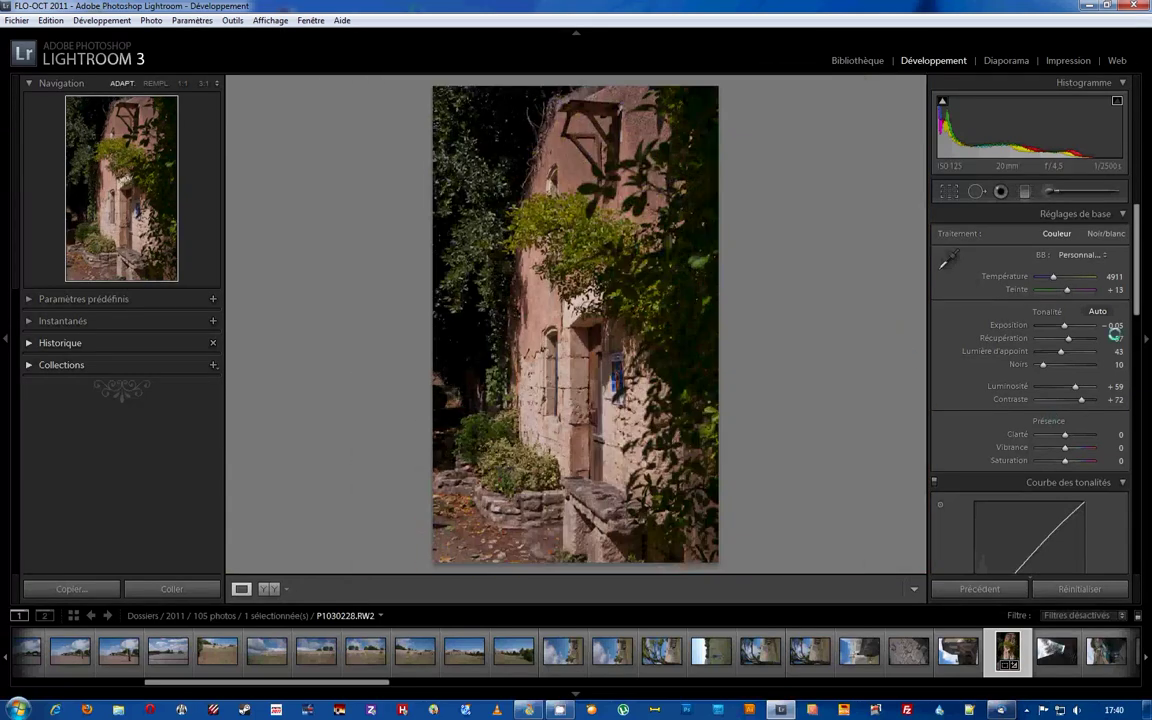
# Step: Try a clarity of +100 on the stone wall at 1:1, and set the clarity to +47 and the vibrance to +27
pyautogui.scroll(-2, 1104, 327)
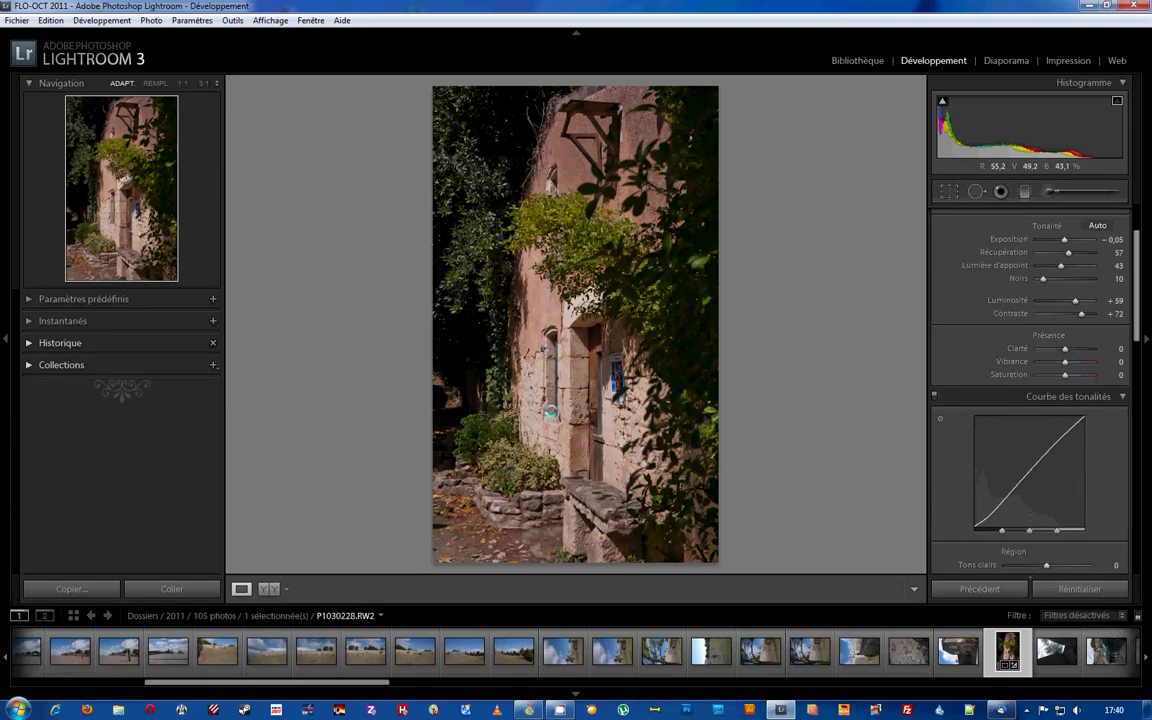
pyautogui.click(549, 388)
pyautogui.moveTo(549, 390); pyautogui.dragTo(552, 219)
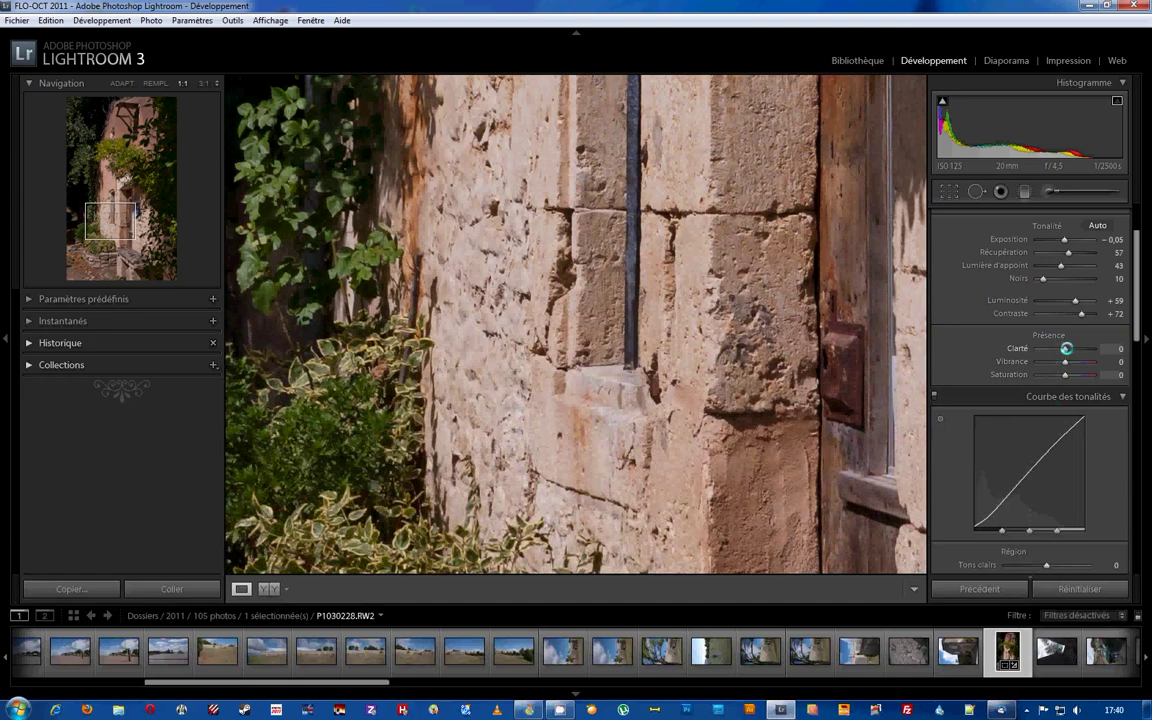
pyautogui.moveTo(1067, 348); pyautogui.dragTo(1106, 361)
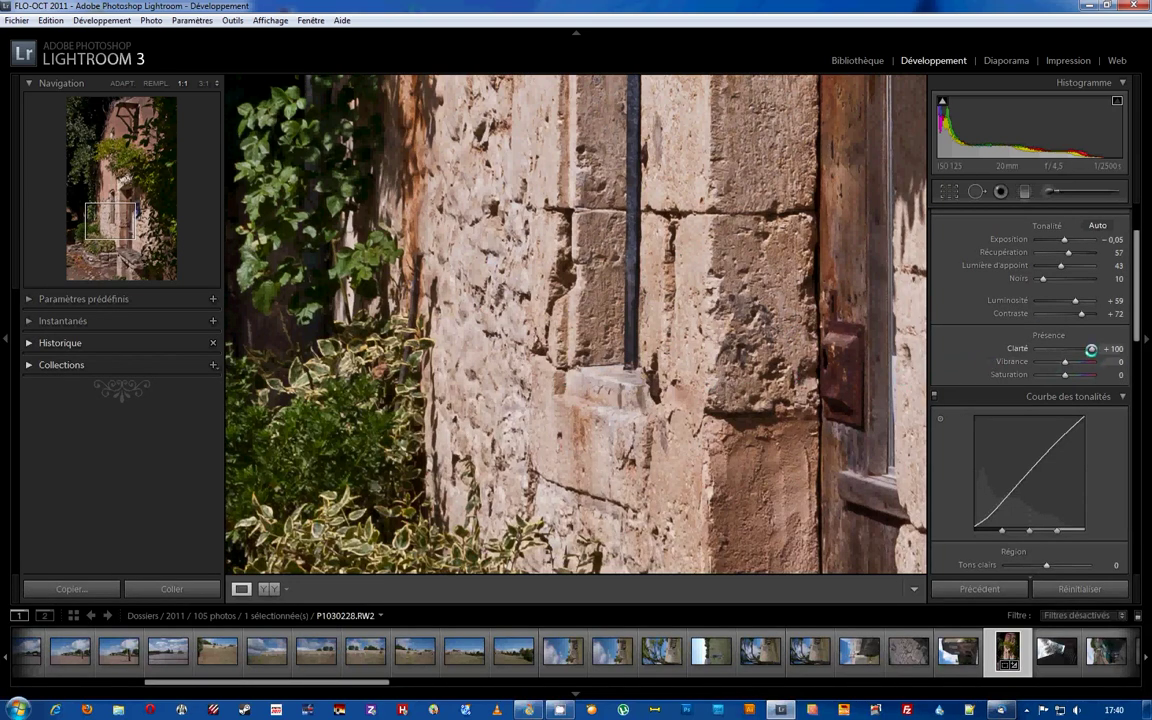
pyautogui.moveTo(1091, 348)
pyautogui.mouseDown()
pyautogui.moveTo(983, 364)
pyautogui.moveTo(1097, 351)
pyautogui.mouseUp()
pyautogui.moveTo(1092, 349); pyautogui.dragTo(1071, 348)
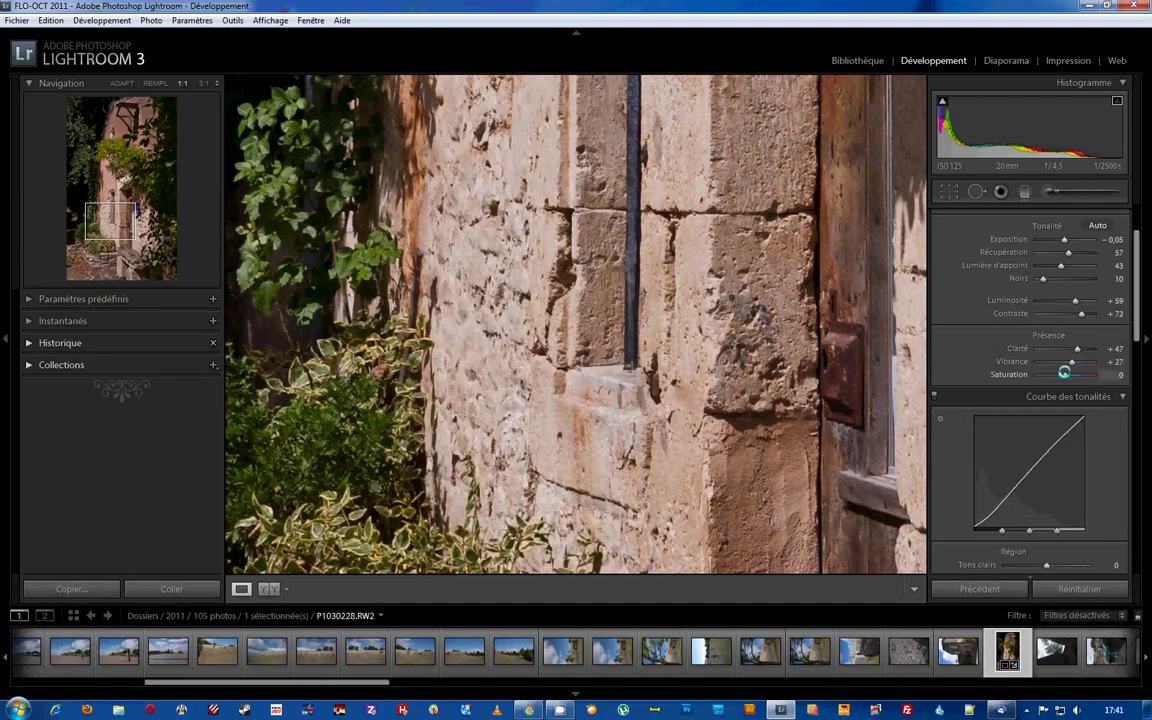
# Step: Try saturation values of +16, +52, +42 and +4 while viewing the whole photo, and set the saturation to +11
pyautogui.moveTo(1067, 374); pyautogui.dragTo(1070, 374)
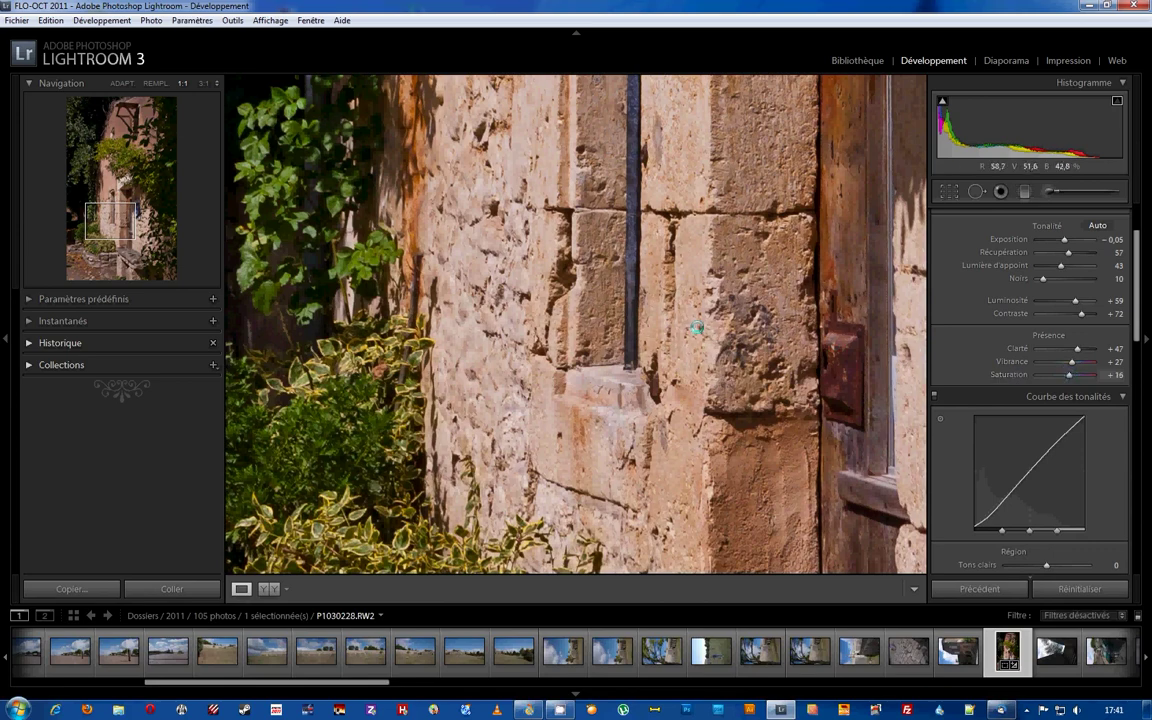
pyautogui.click(693, 327)
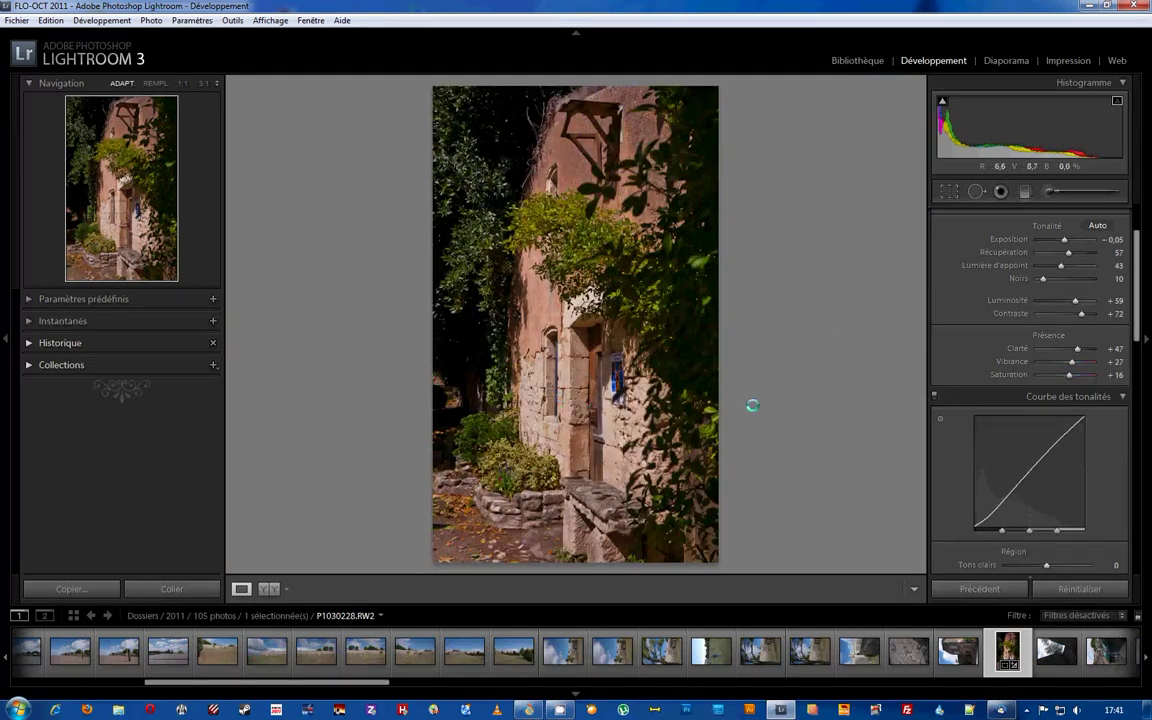
pyautogui.moveTo(1066, 375); pyautogui.dragTo(1079, 376)
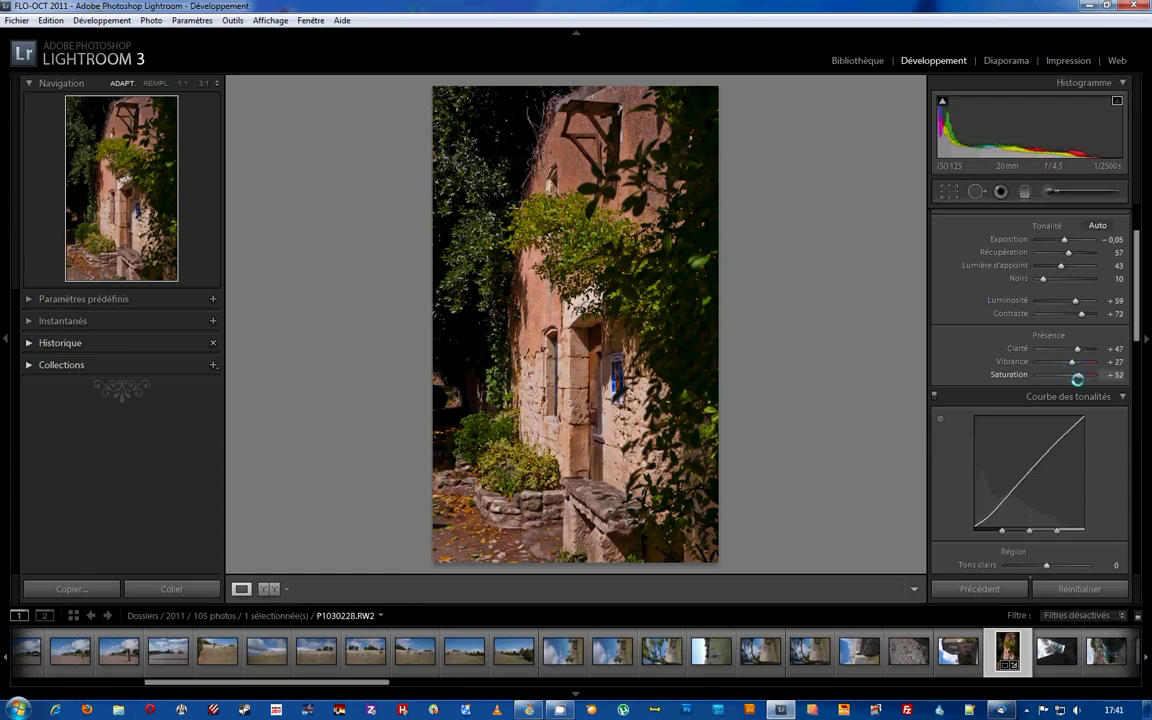
pyautogui.click(620, 393)
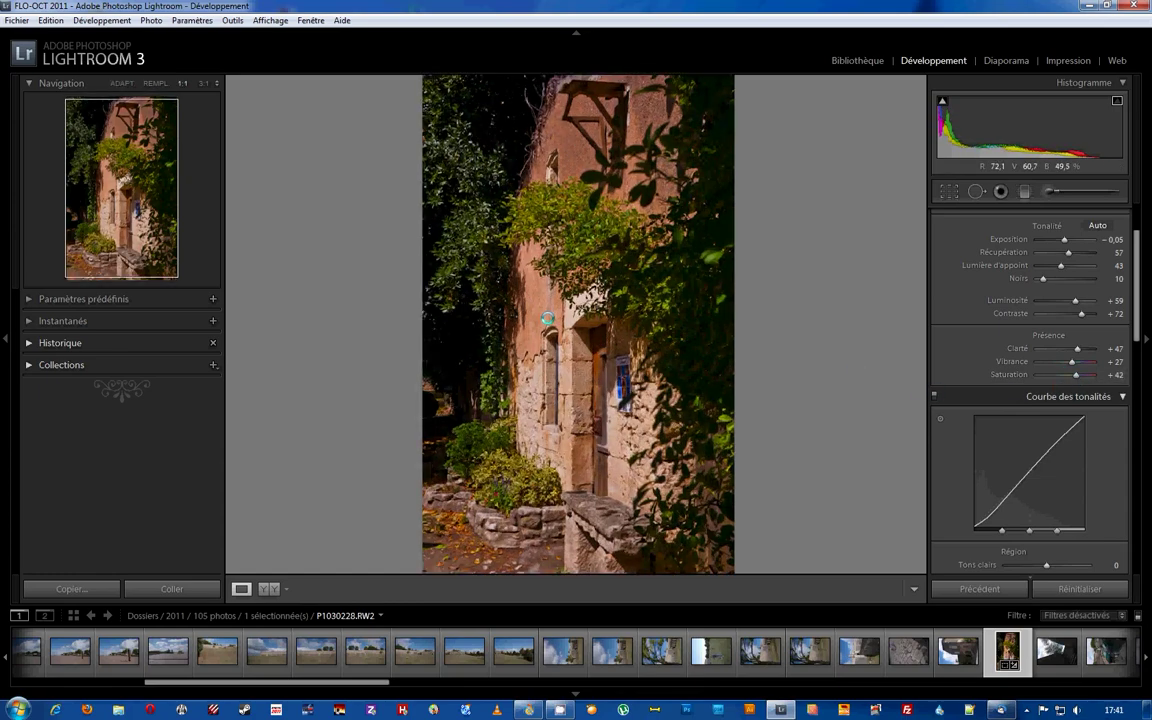
pyautogui.click(622, 397)
pyautogui.moveTo(1076, 375); pyautogui.dragTo(1061, 375)
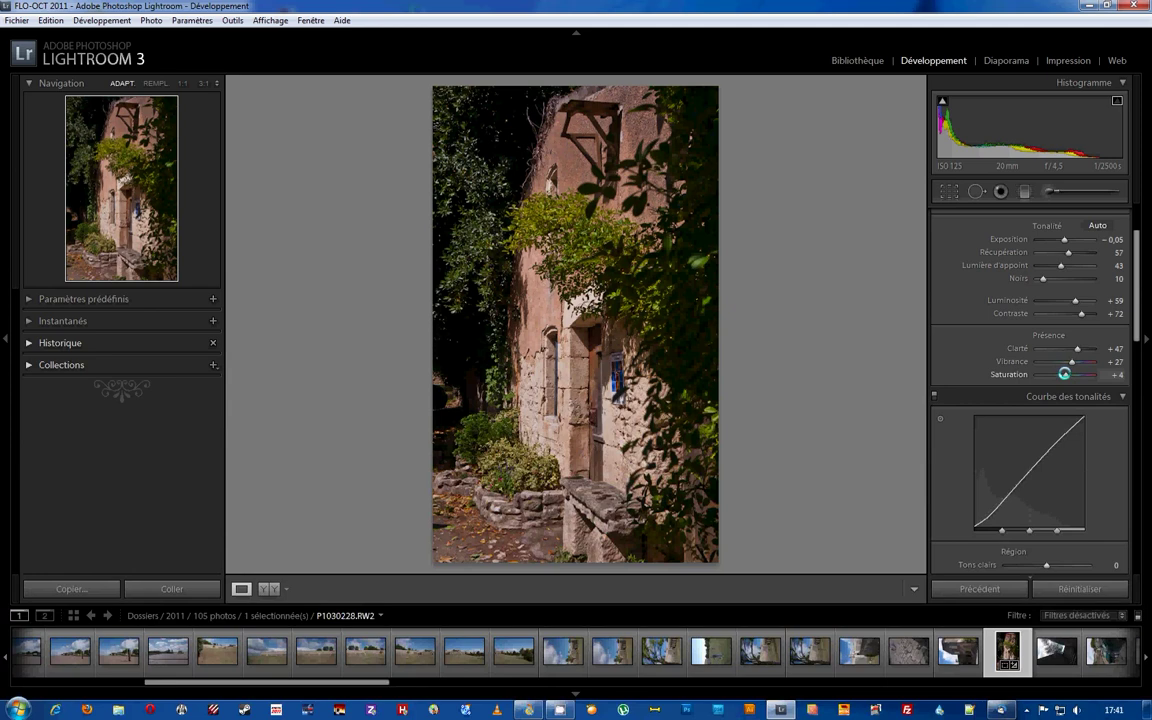
pyautogui.moveTo(1065, 374); pyautogui.dragTo(1068, 374)
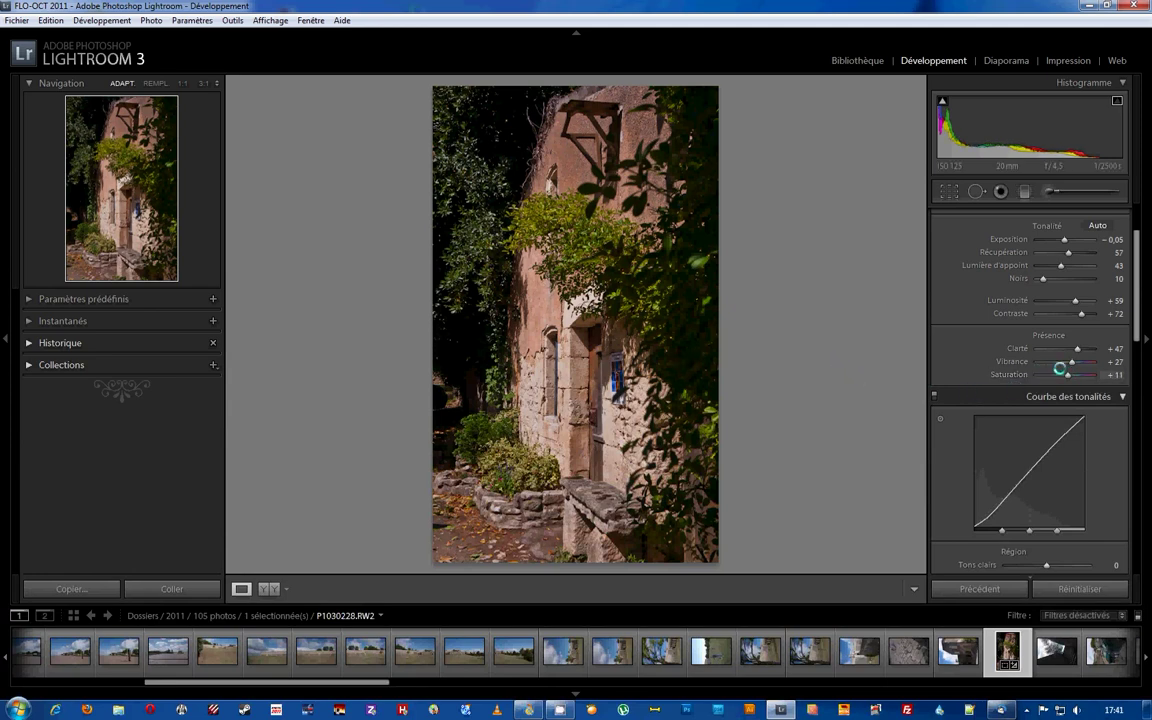
# Step: Inspect the colours of the stone wall and narrow window at 1:1, and look over the tone curve settings
pyautogui.click(594, 330)
pyautogui.moveTo(486, 378); pyautogui.dragTo(738, 185)
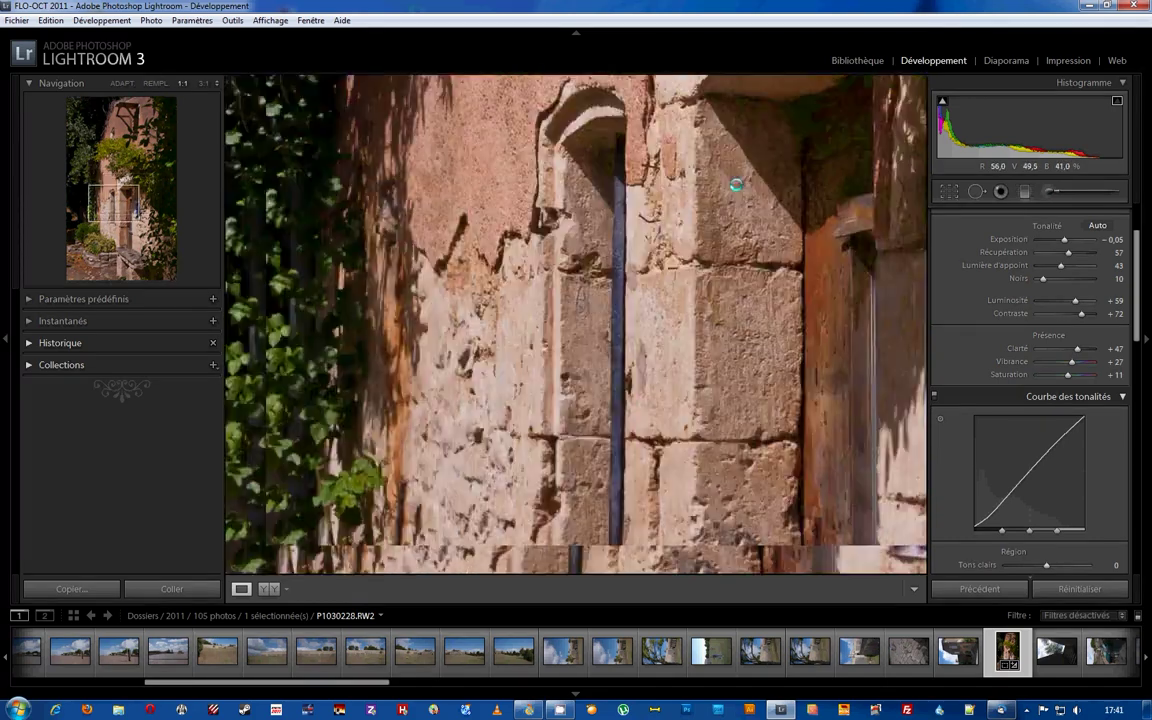
pyautogui.moveTo(530, 417); pyautogui.dragTo(561, 214)
pyautogui.click(602, 321)
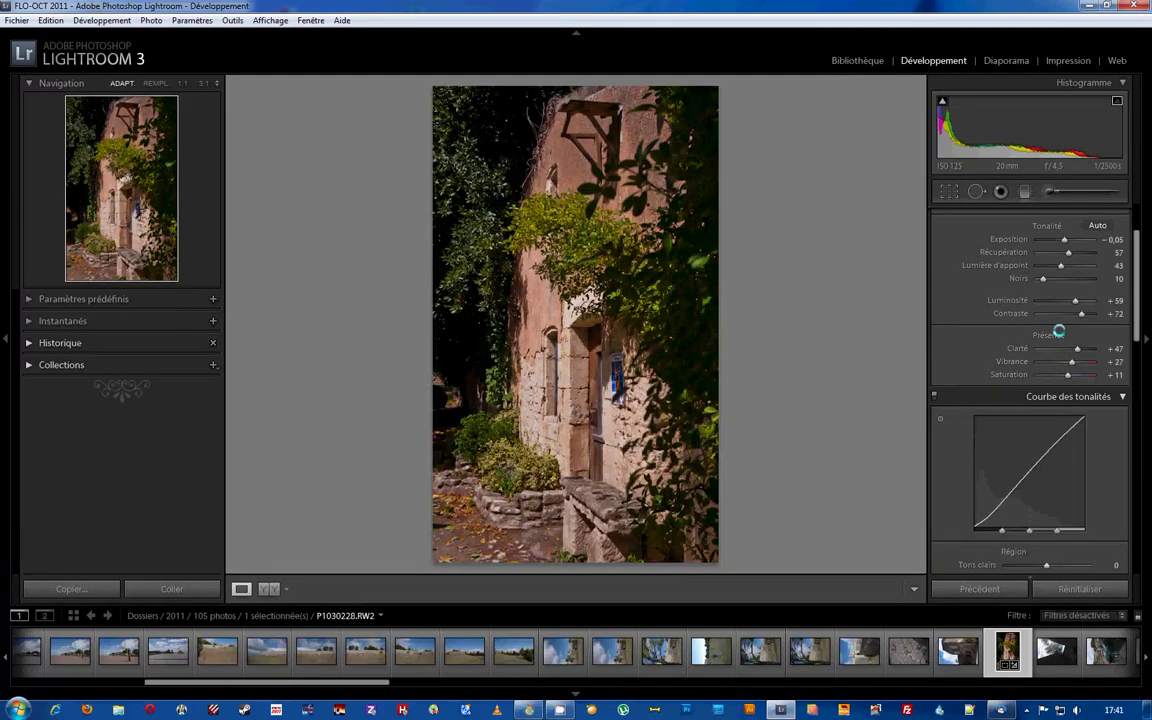
pyautogui.scroll(-4, 1054, 329)
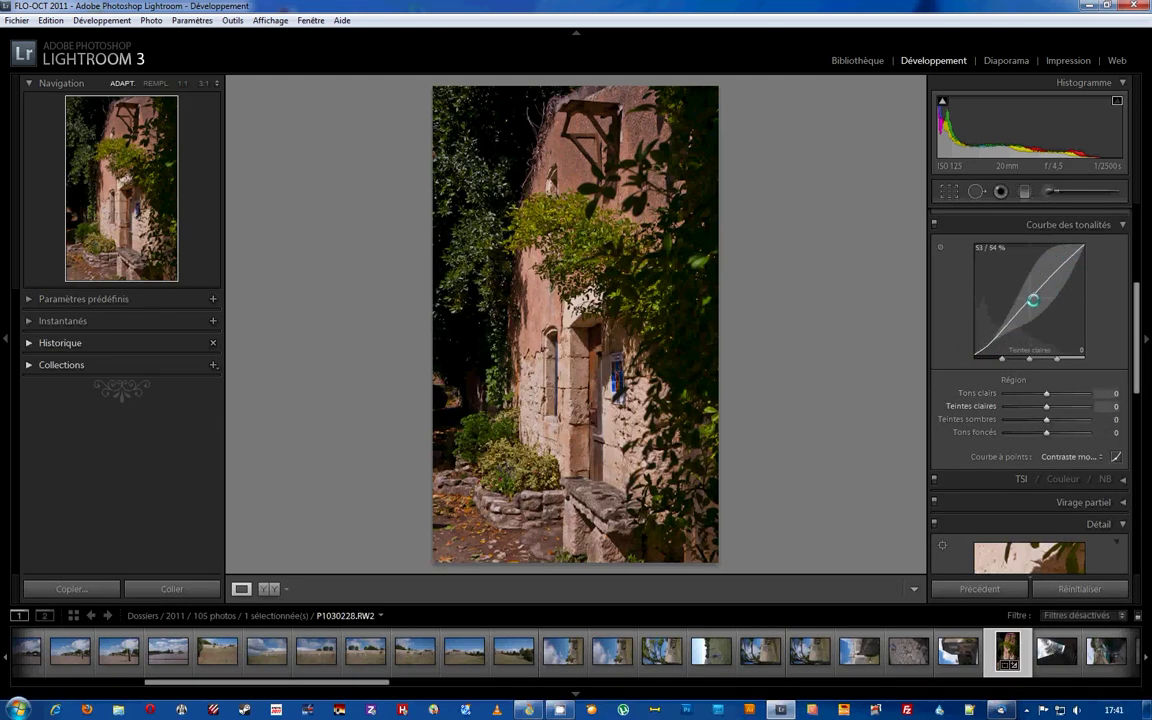
# Step: Adjust the tone curve regions: set the lights (Teintes claires) to +8, the shadows (Tons foncés) to +26 and the highlights (Tons clairs) to +7
pyautogui.moveTo(1032, 300); pyautogui.dragTo(1065, 264)
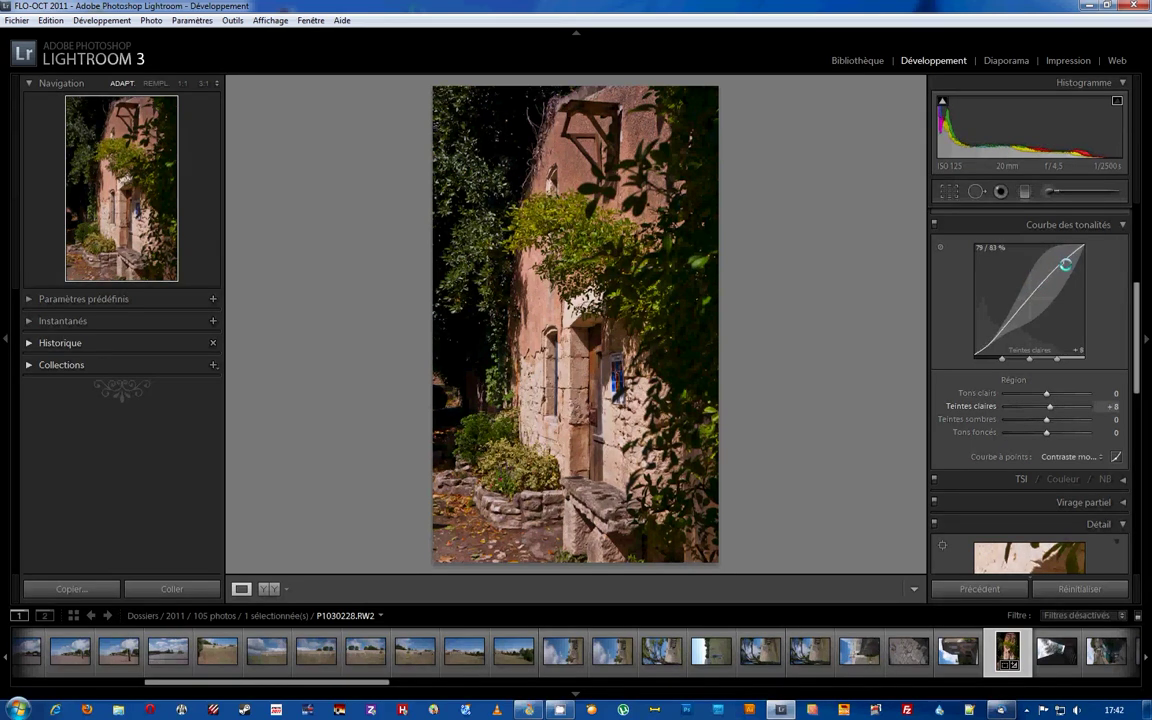
pyautogui.moveTo(985, 347); pyautogui.dragTo(985, 330)
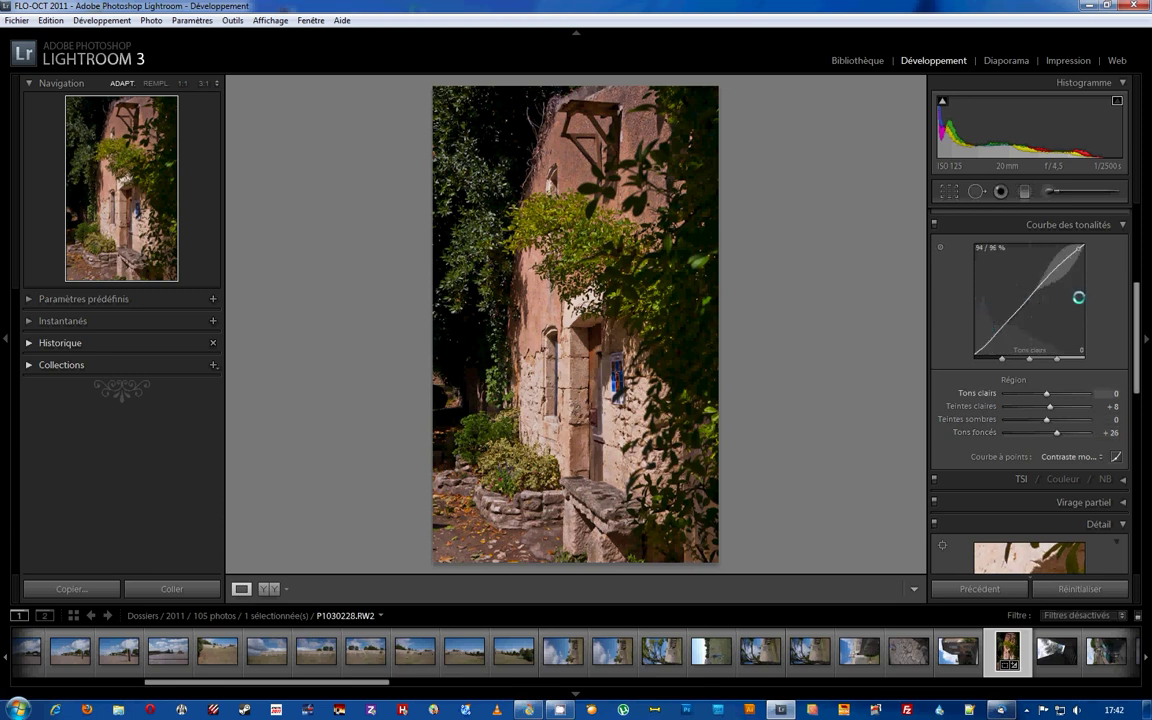
pyautogui.scroll(-3, 1078, 297)
pyautogui.scroll(3, 1078, 297)
pyautogui.moveTo(1047, 393); pyautogui.dragTo(1050, 393)
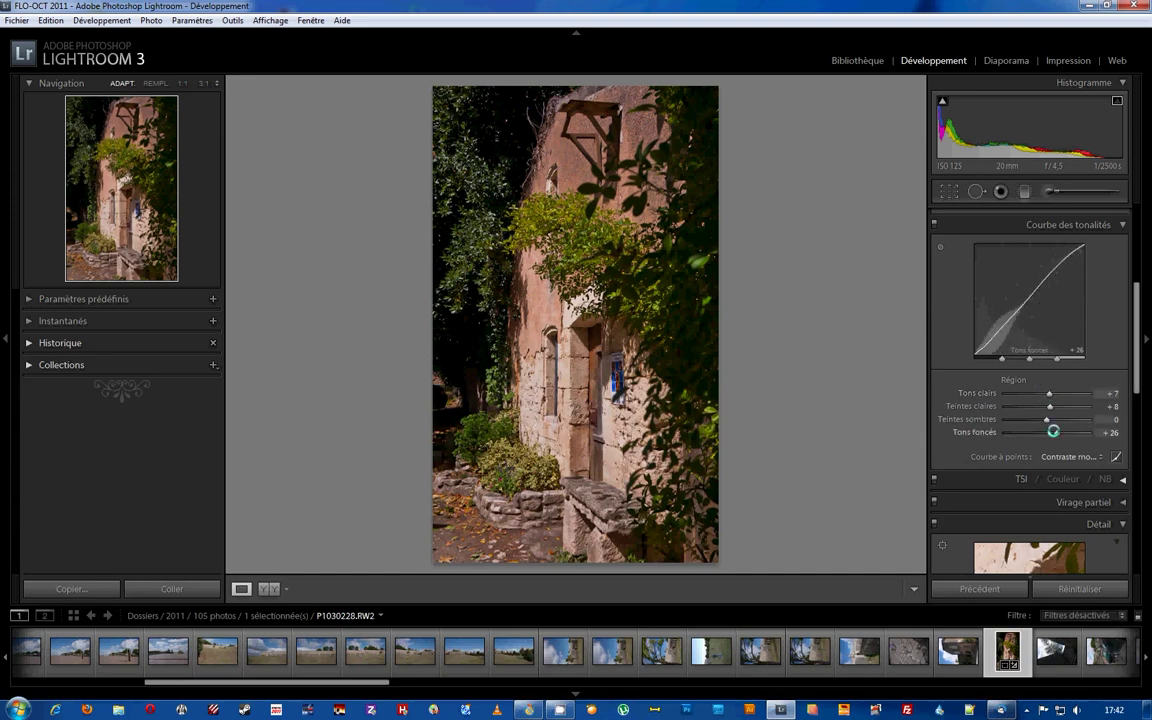
# Step: Try sharpening amounts of 96, 67 and 150 on the stone wall at 1:1, and set the amount to 85 and the detail to 54
pyautogui.moveTo(1137, 329); pyautogui.dragTo(1137, 388)
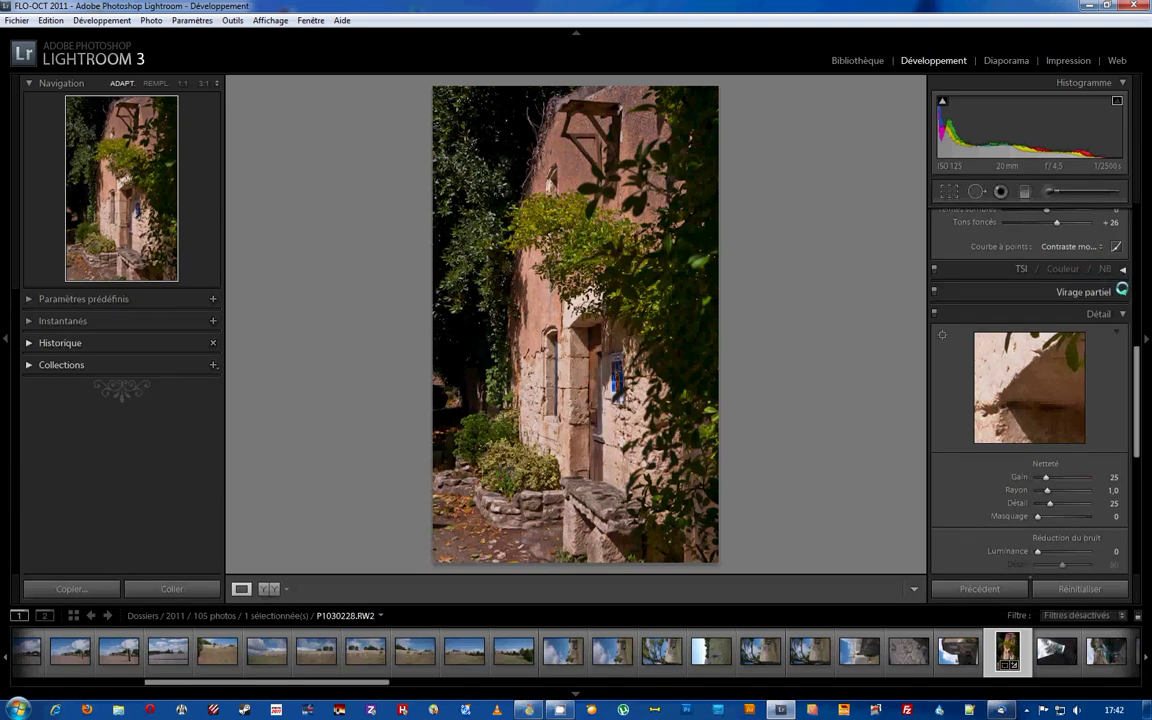
pyautogui.click(1122, 291)
pyautogui.click(1122, 291)
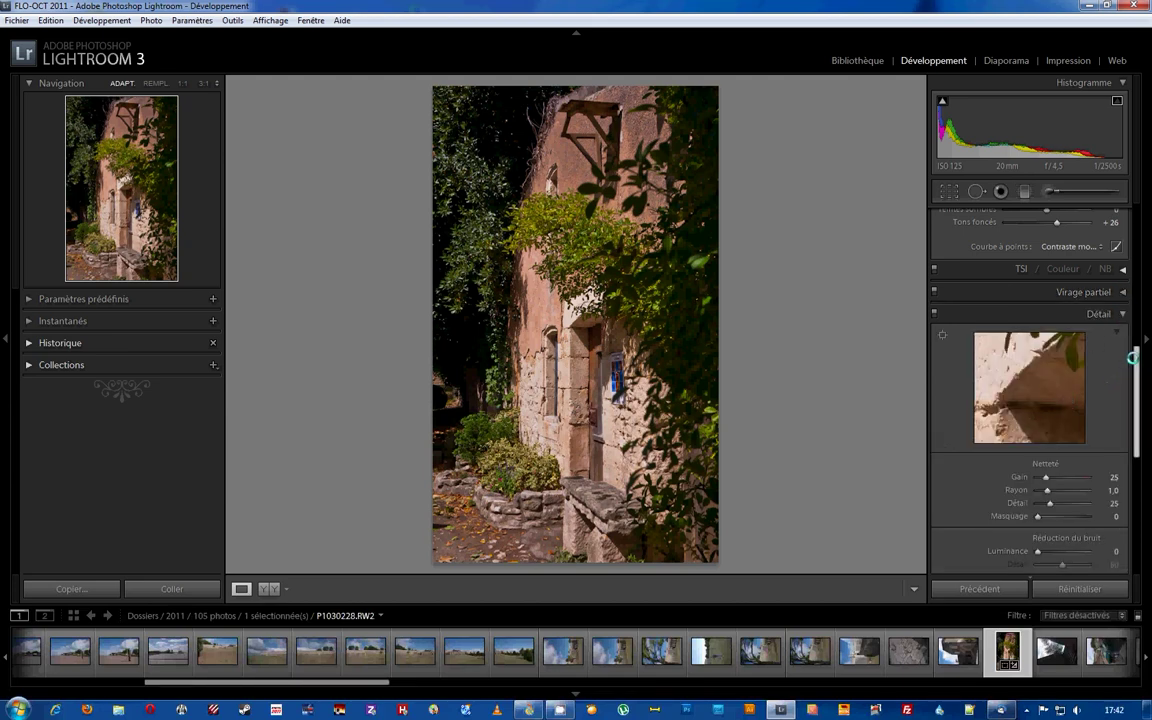
pyautogui.scroll(-3, 1112, 377)
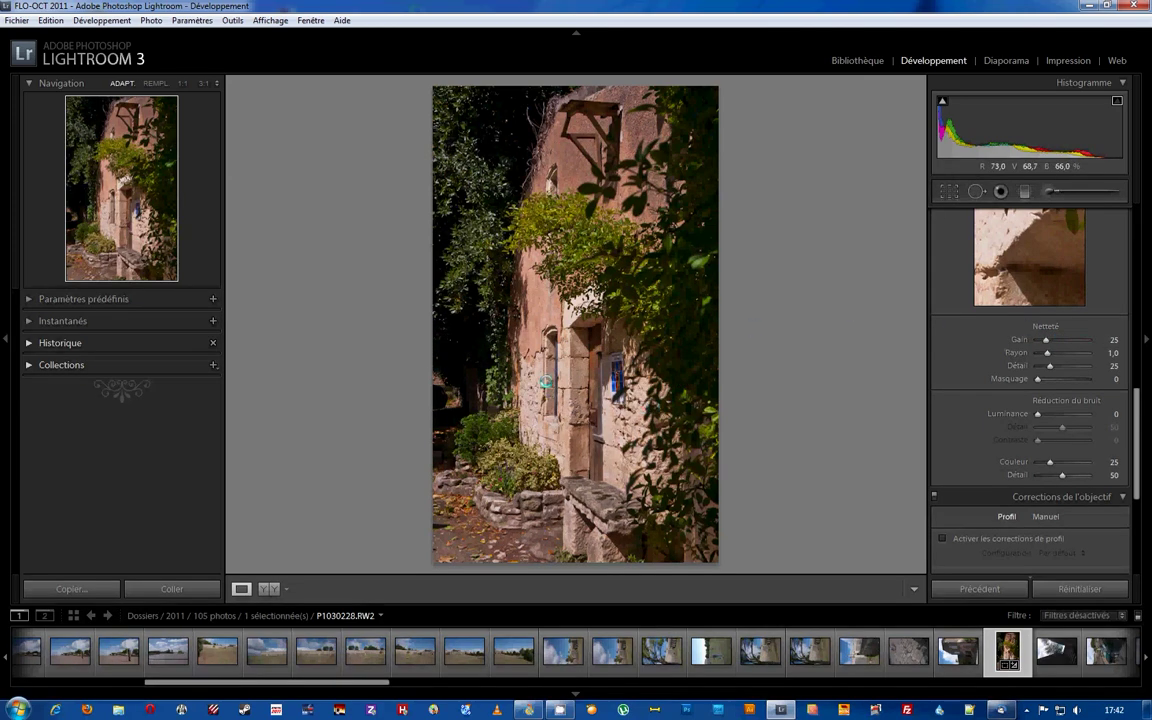
pyautogui.click(550, 376)
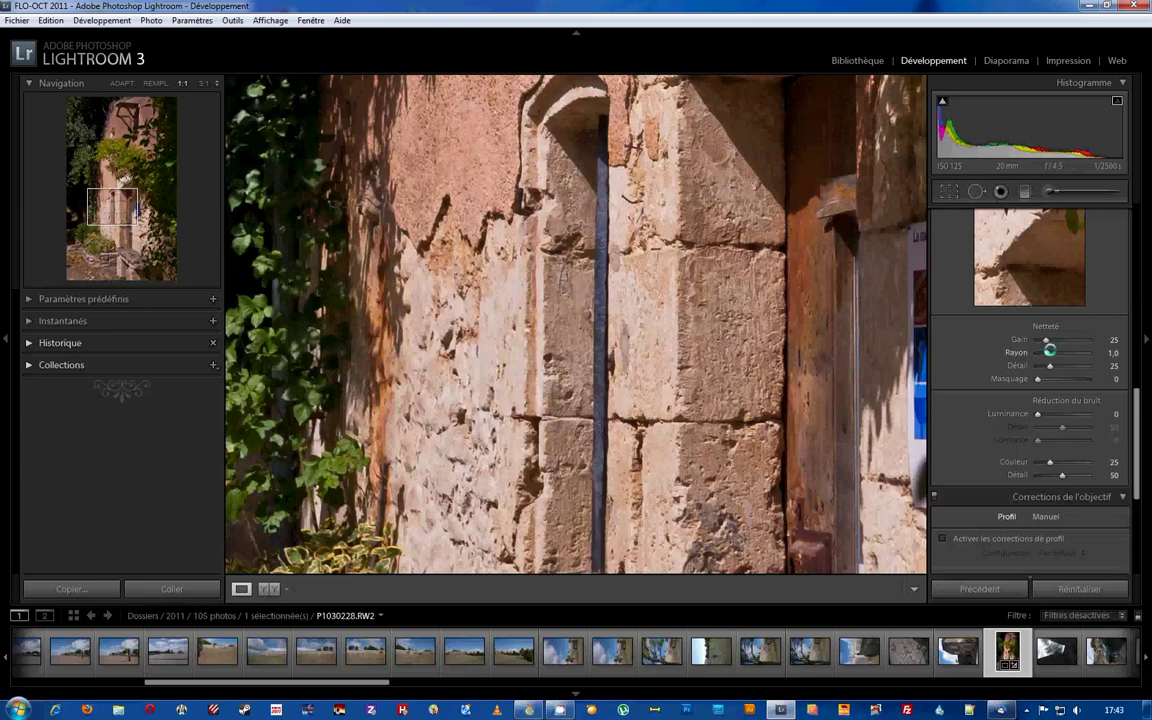
pyautogui.moveTo(1047, 339); pyautogui.dragTo(1069, 340)
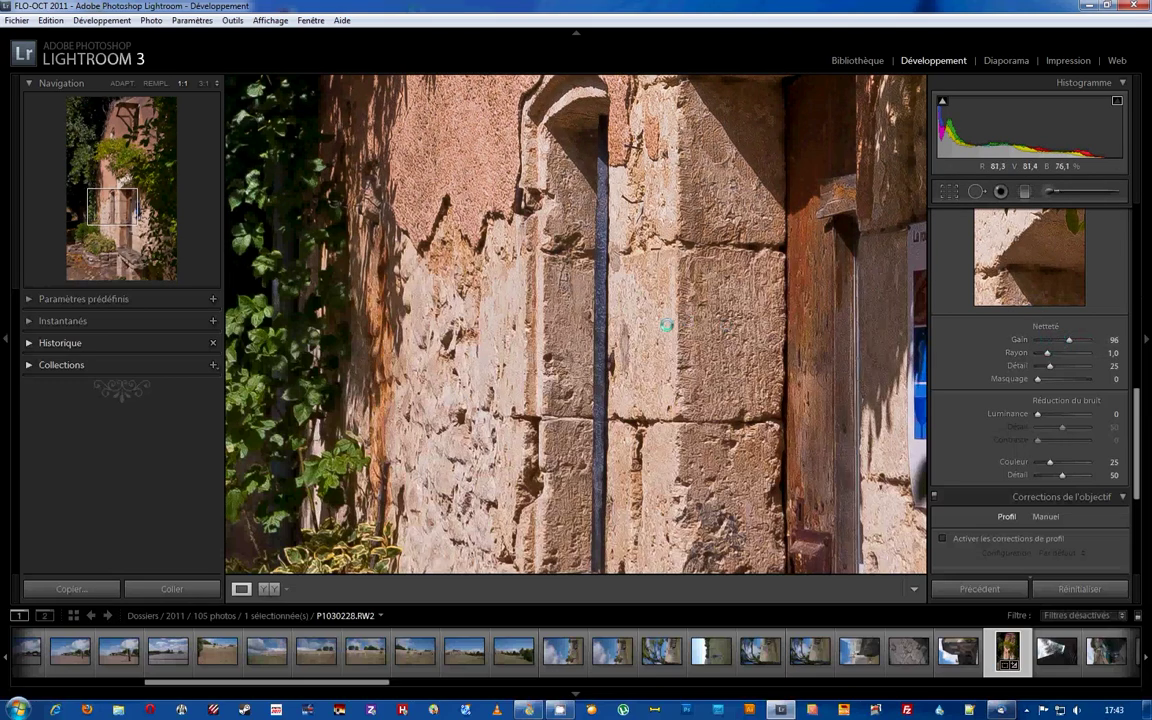
pyautogui.click(664, 325)
pyautogui.click(566, 380)
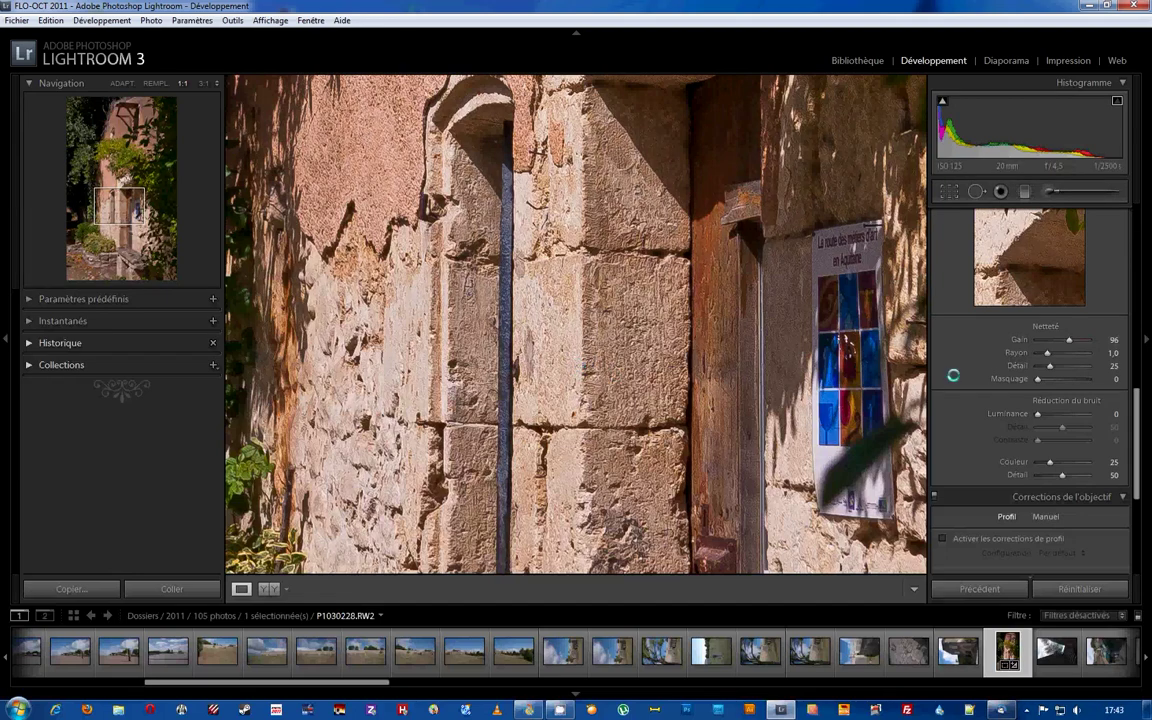
pyautogui.moveTo(1065, 340); pyautogui.dragTo(1045, 339)
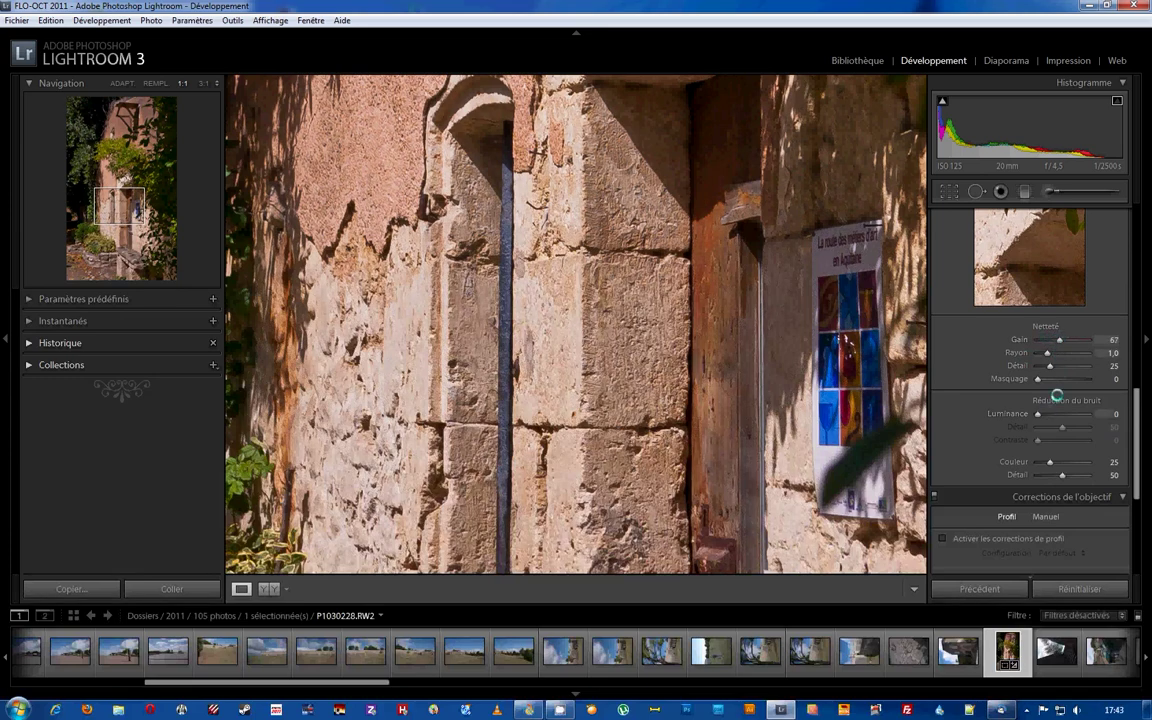
pyautogui.moveTo(1058, 339); pyautogui.dragTo(1097, 339)
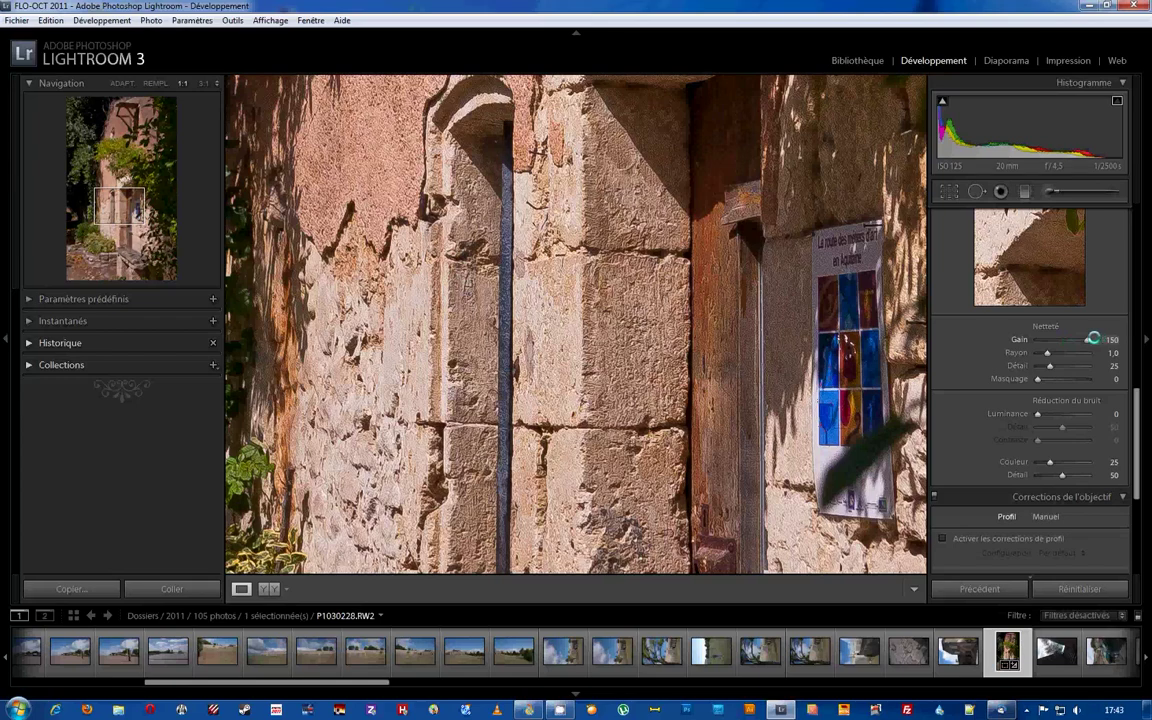
pyautogui.moveTo(1094, 339); pyautogui.dragTo(1068, 343)
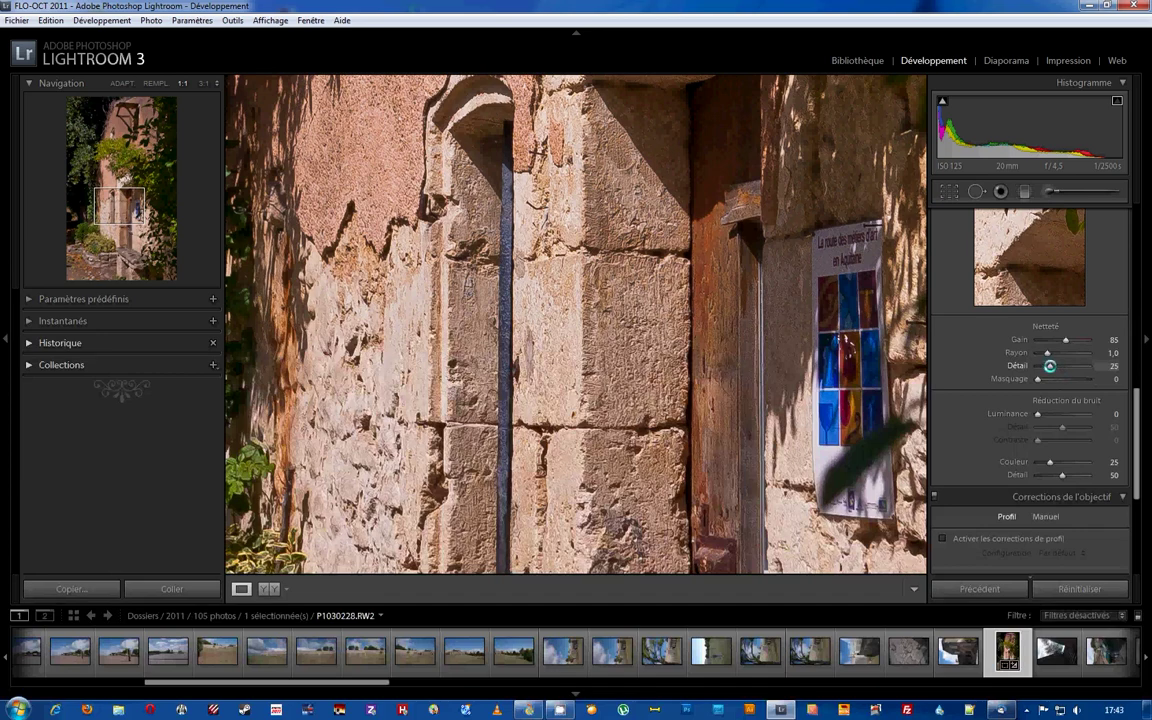
pyautogui.moveTo(1049, 367); pyautogui.dragTo(1060, 367)
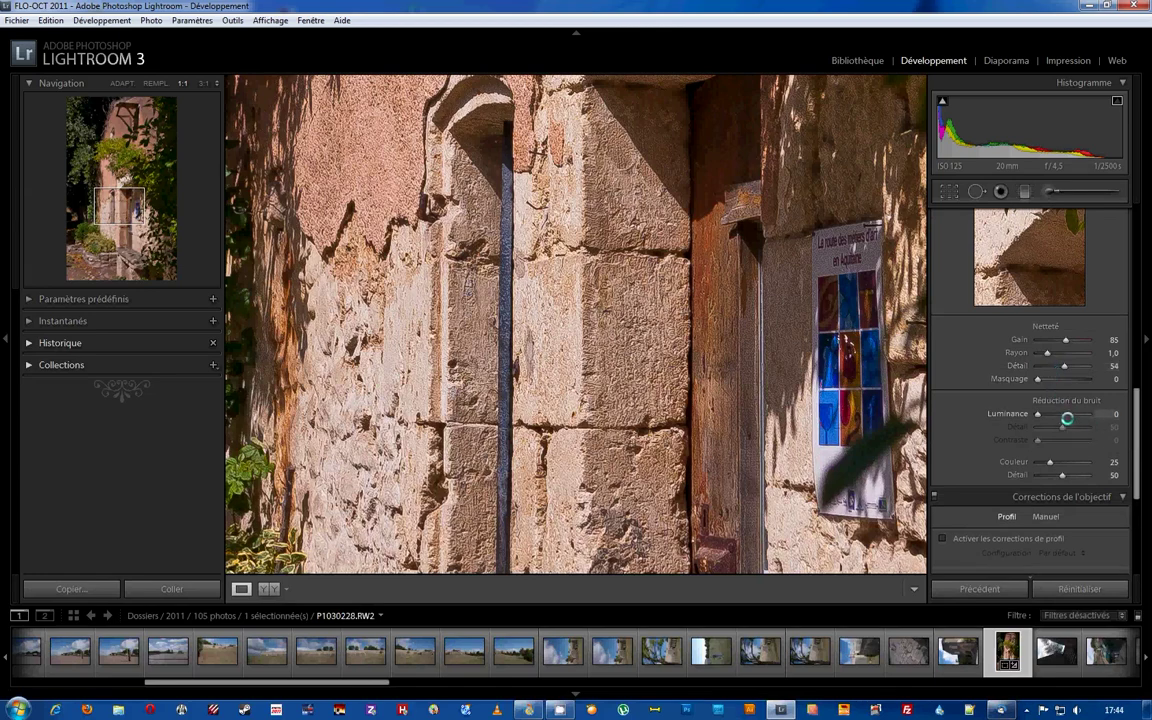
# Step: Examine the dark foliage beside the wall at 1:1 and in the whole photo, and look over the noise reduction and lens correction settings
pyautogui.scroll(-3, 1067, 419)
pyautogui.scroll(3, 1067, 419)
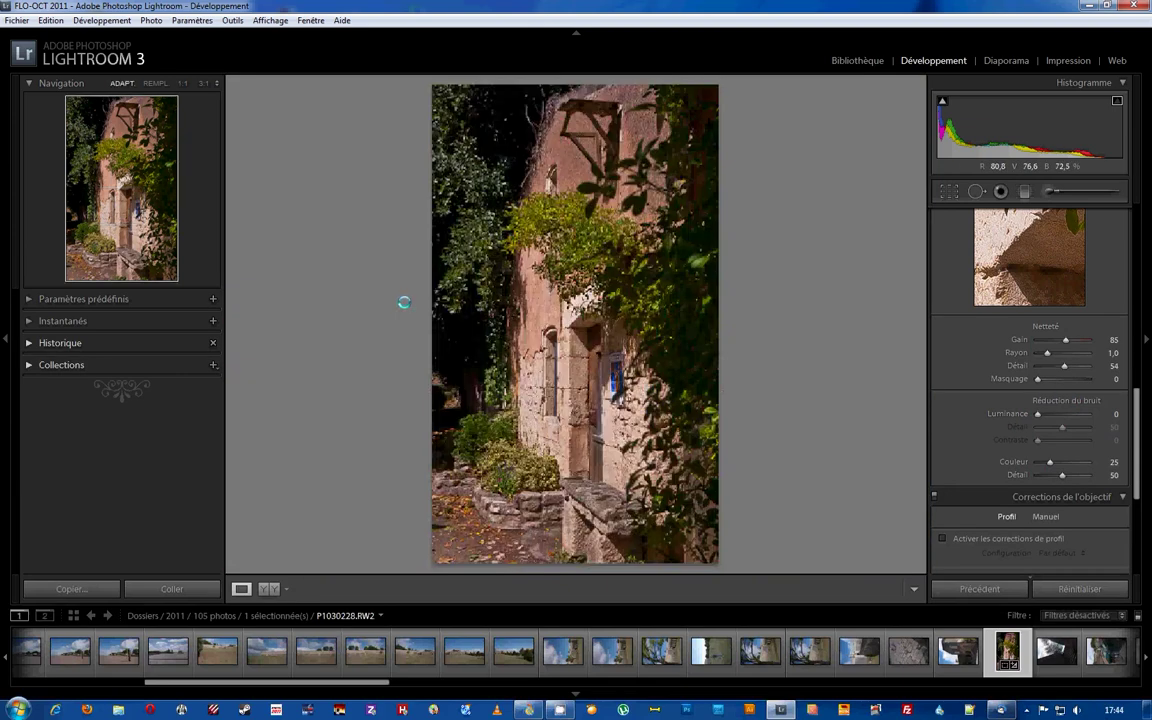
pyautogui.click(404, 300)
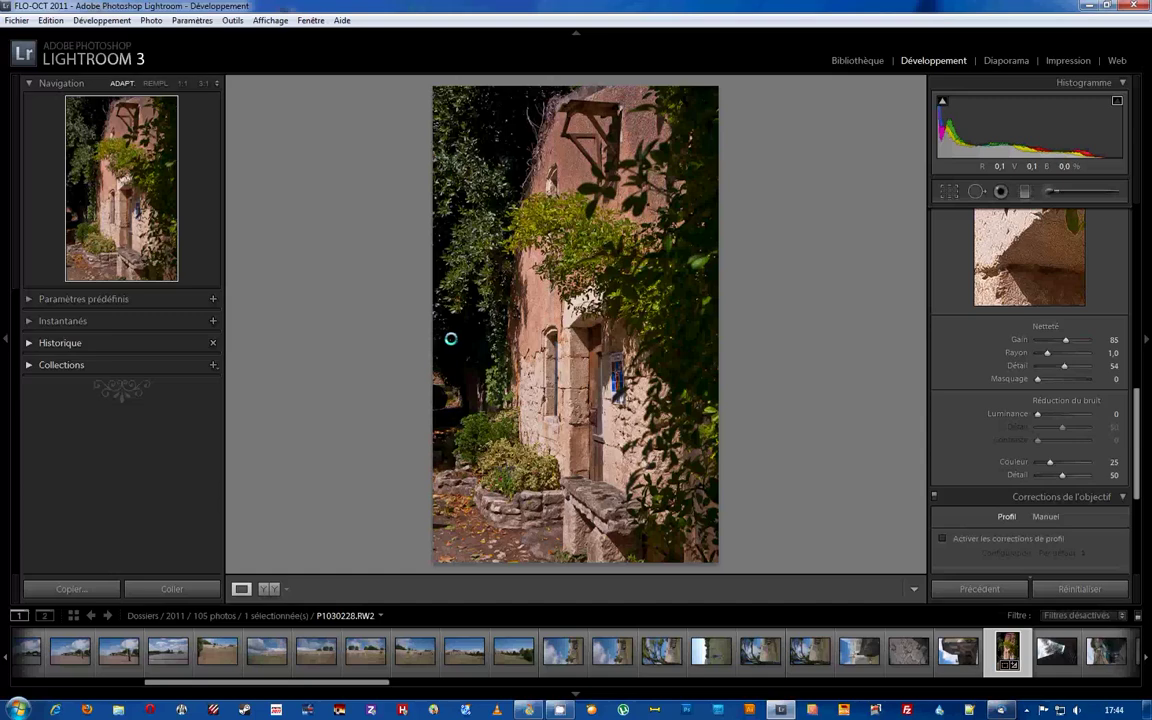
pyautogui.click(450, 339)
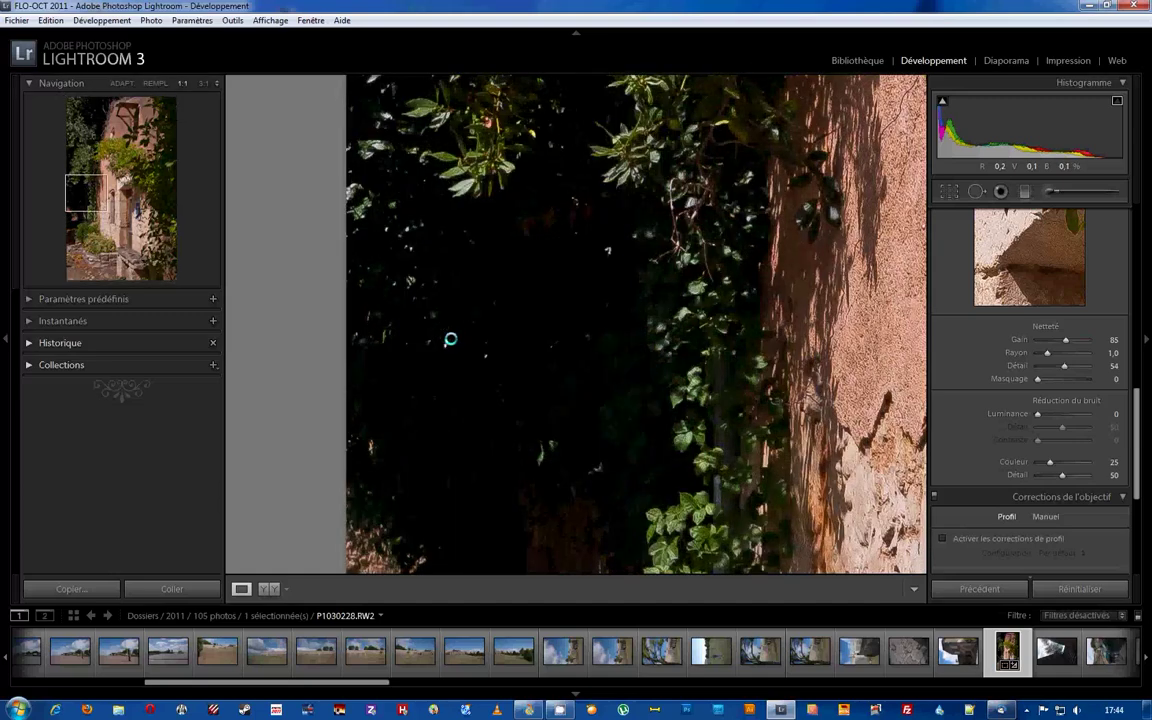
pyautogui.moveTo(468, 393); pyautogui.dragTo(476, 185)
pyautogui.click(493, 247)
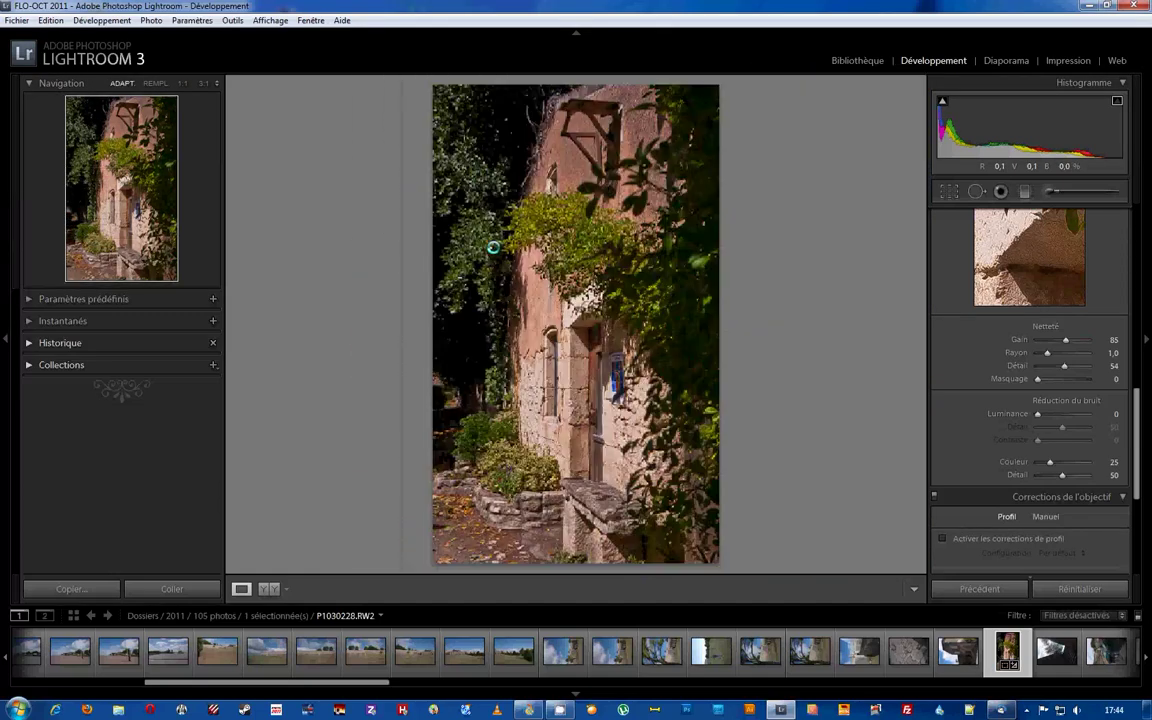
pyautogui.click(470, 324)
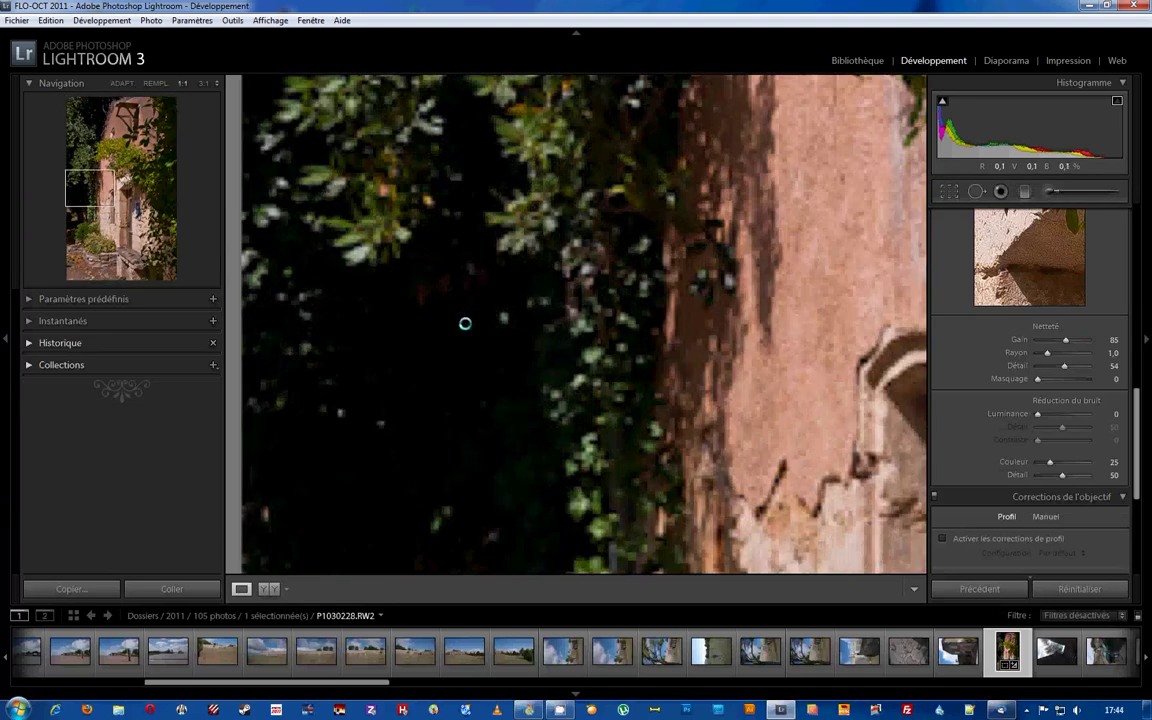
pyautogui.moveTo(429, 329); pyautogui.dragTo(537, 279)
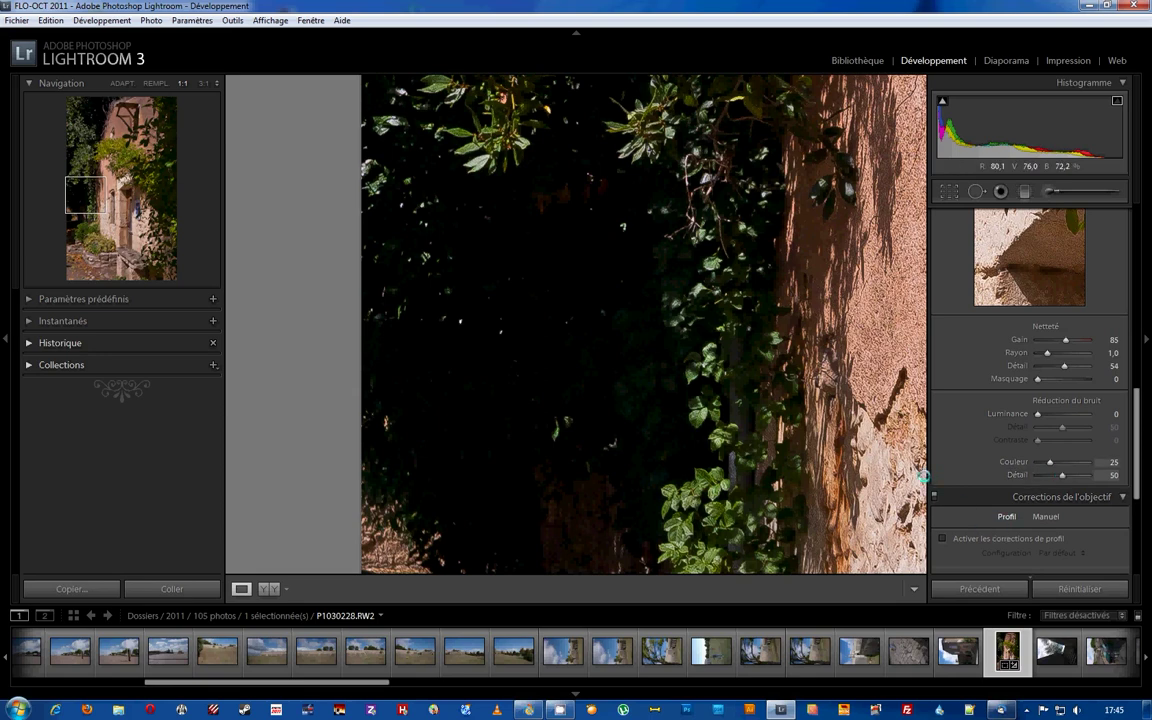
pyautogui.scroll(-3, 1110, 398)
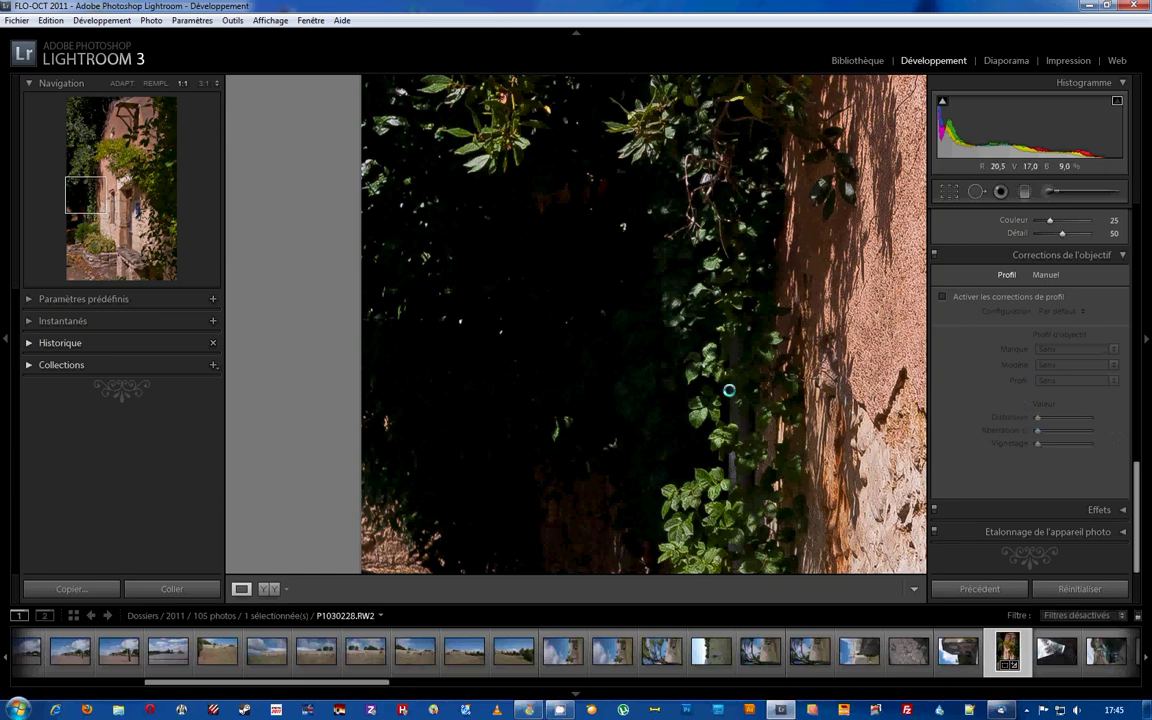
pyautogui.click(683, 387)
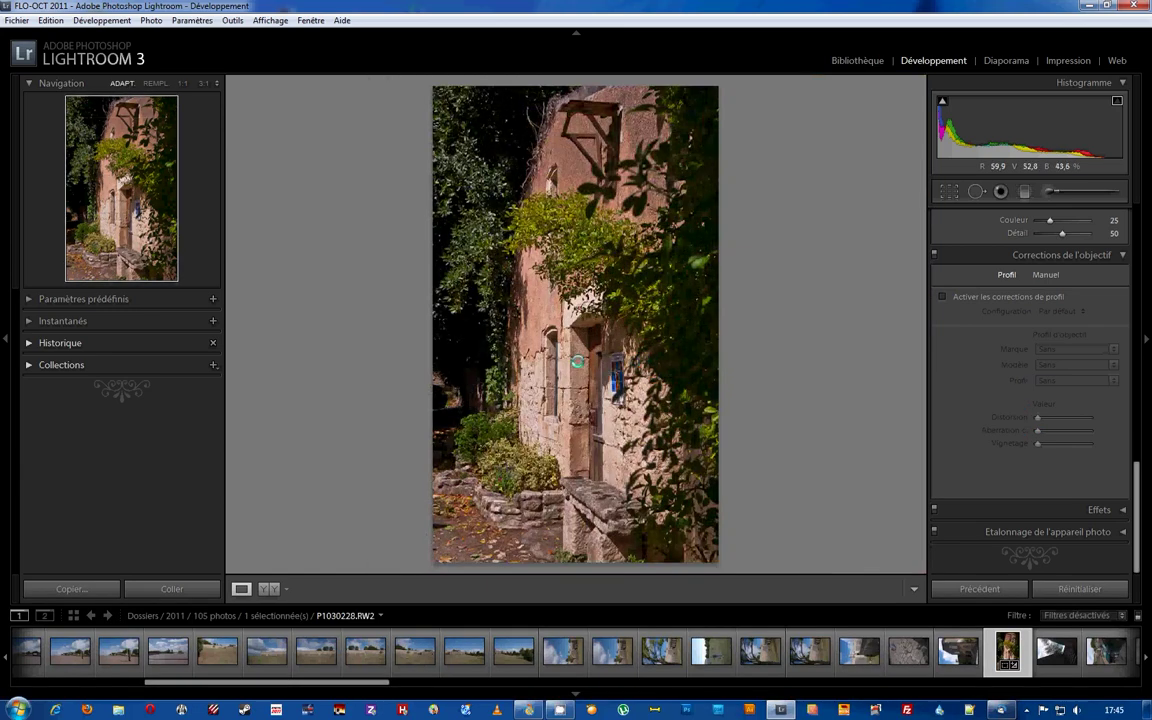